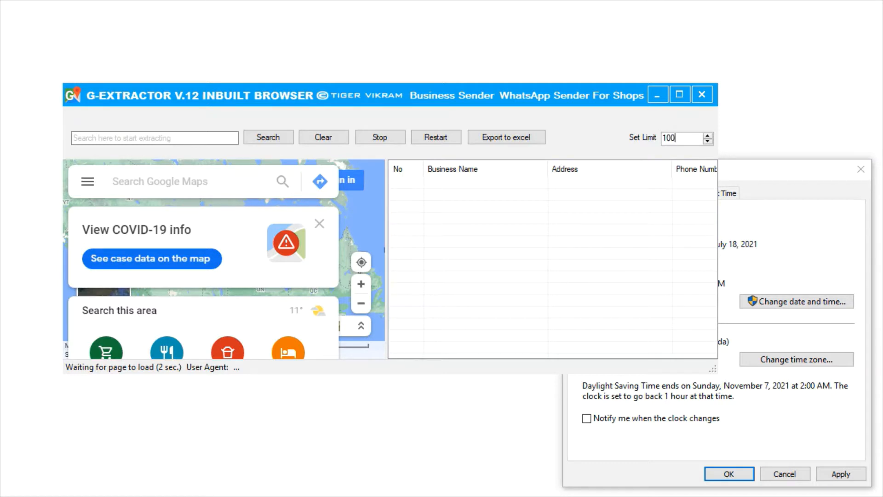
- Run an extraction for "Restaurant in Toronto" with the limit set to 999999
left_click(175, 140)
type("Rest")
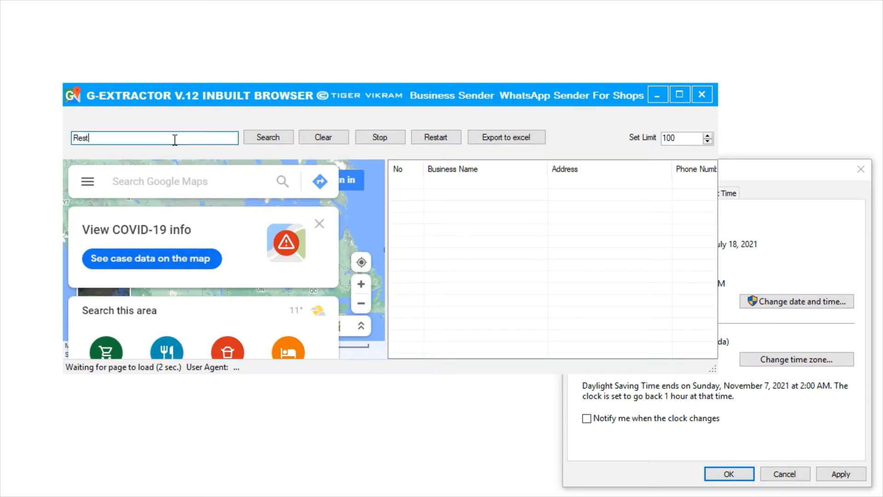
type("aurant in Toronto")
double_click(687, 139)
type("9")
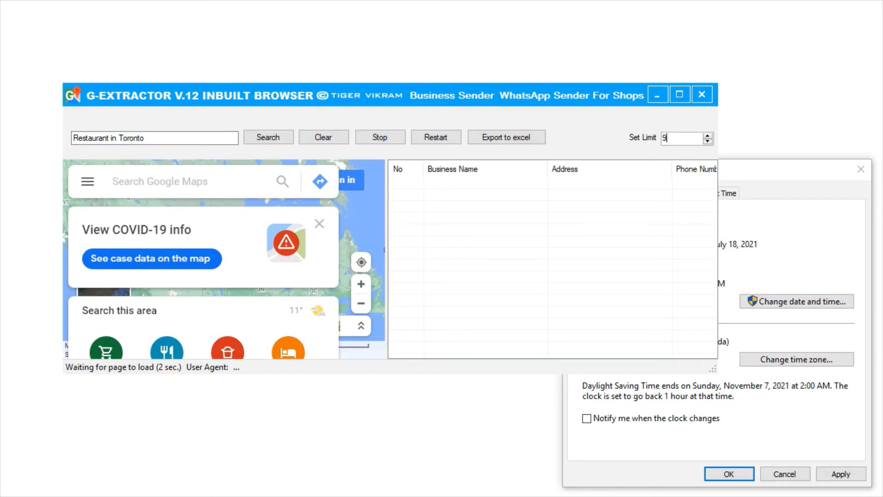
type("99999")
left_click(277, 139)
left_click(769, 174)
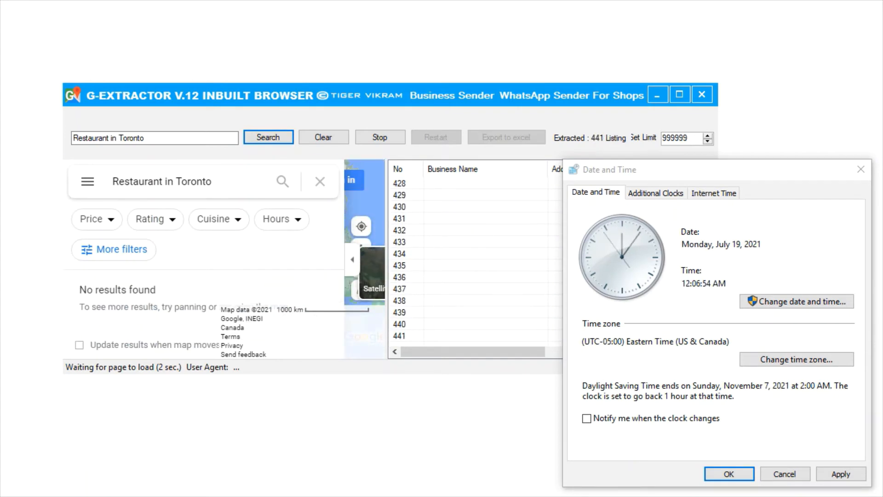
- Examine the map search results and the extracted listings, including their rating, review, email and website columns
left_click(185, 293)
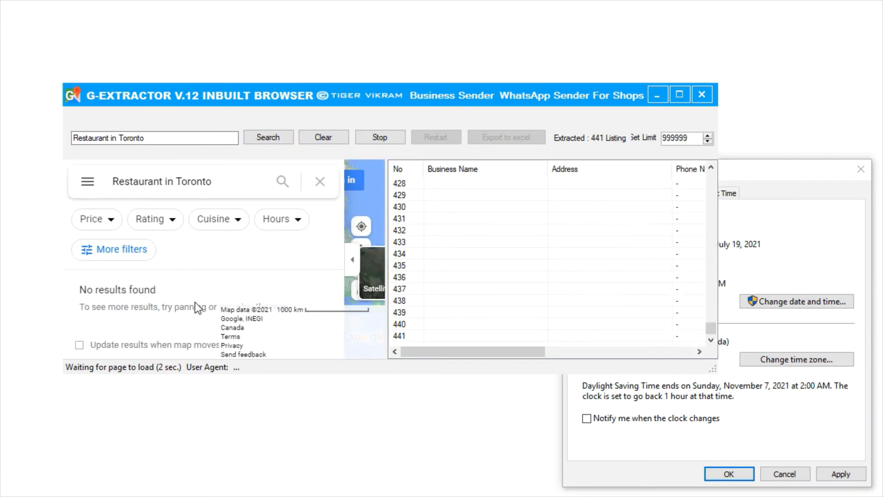
left_click_drag(80, 289, 167, 294)
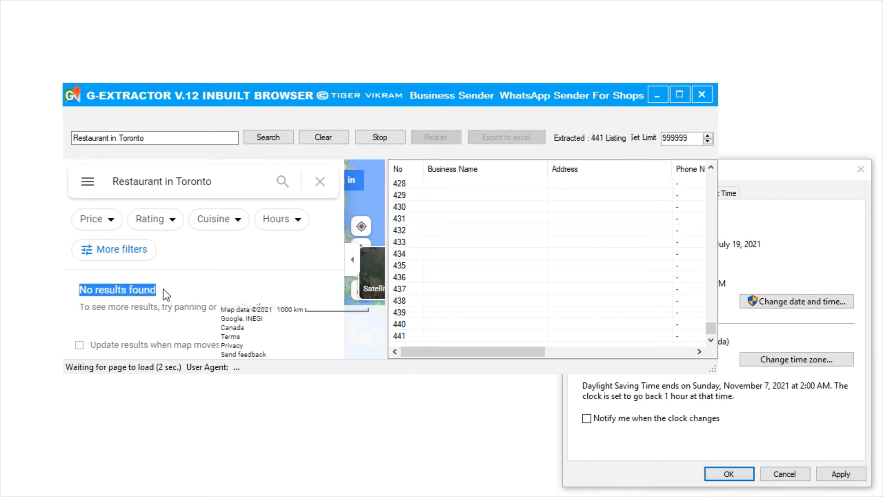
left_click(183, 289)
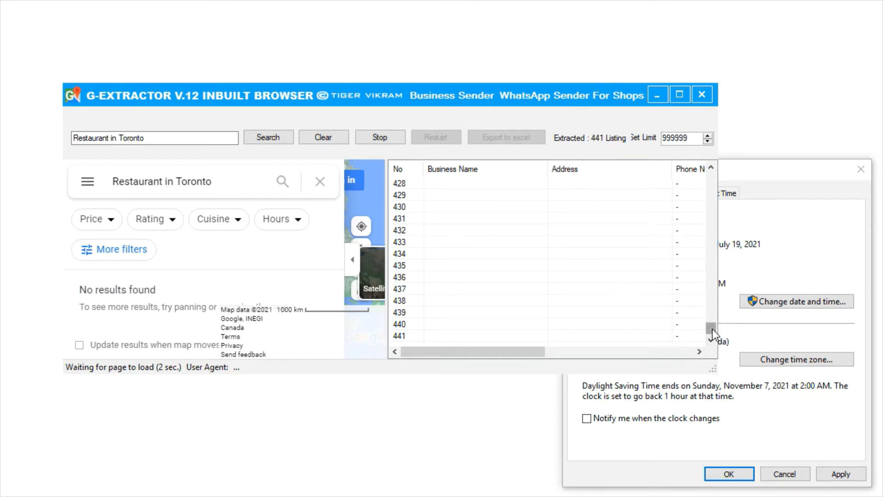
left_click_drag(711, 328, 711, 322)
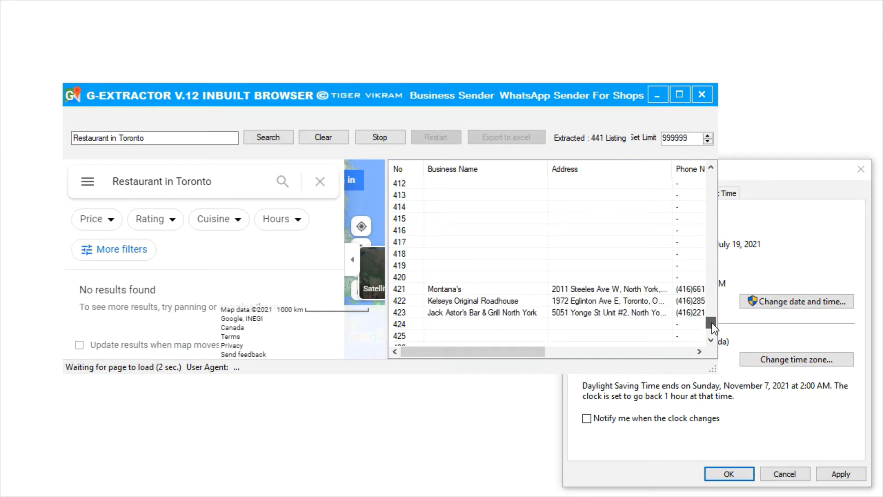
left_click(521, 346)
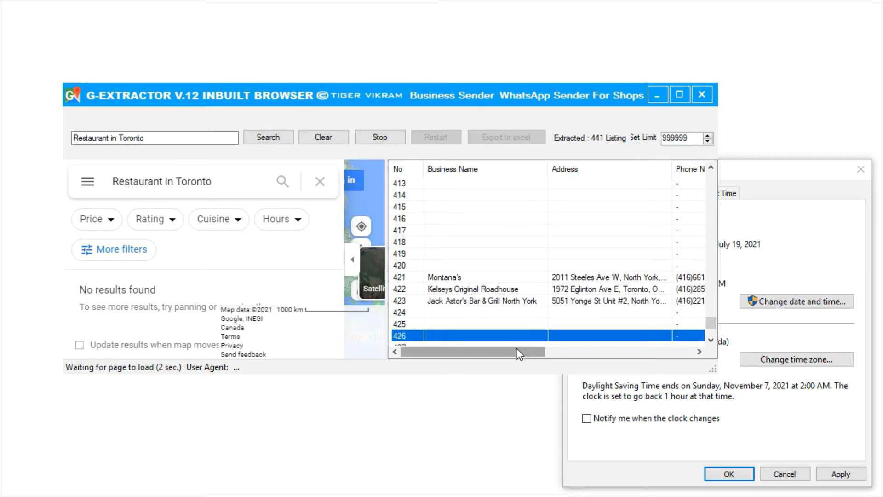
left_click_drag(516, 349, 712, 300)
left_click(468, 304)
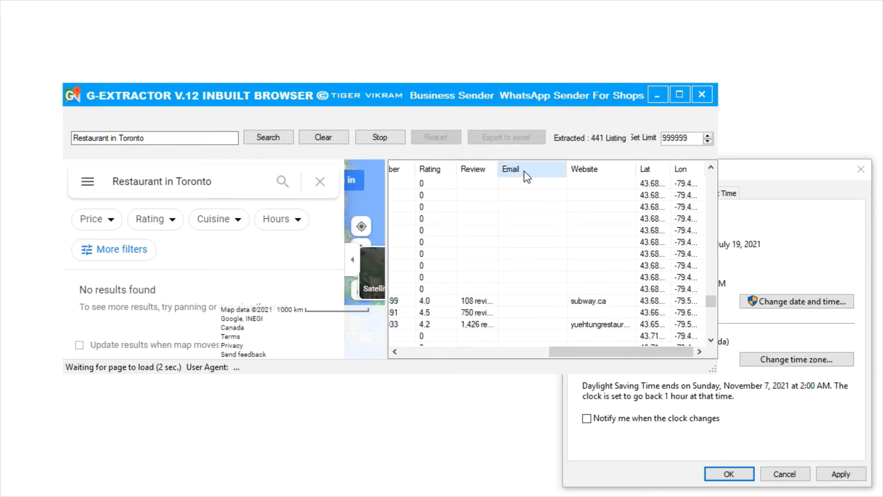
left_click(529, 196)
left_click_drag(711, 301, 708, 177)
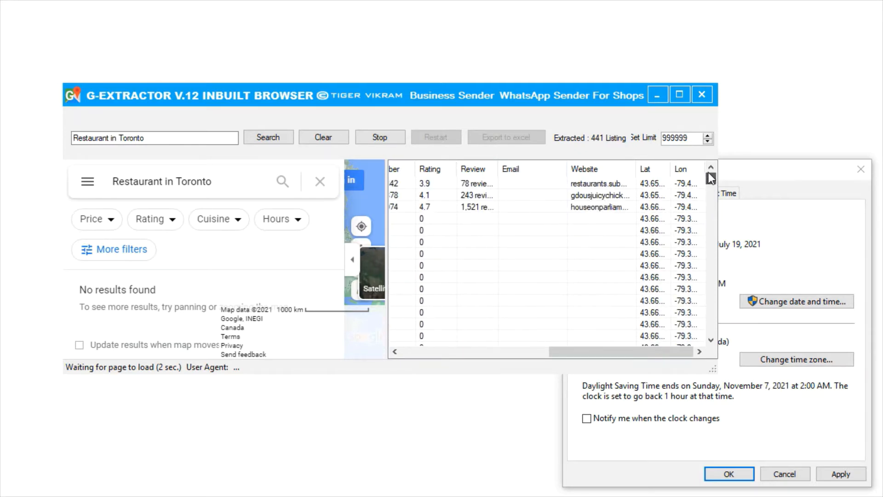
left_click_drag(612, 351, 464, 352)
left_click(464, 192)
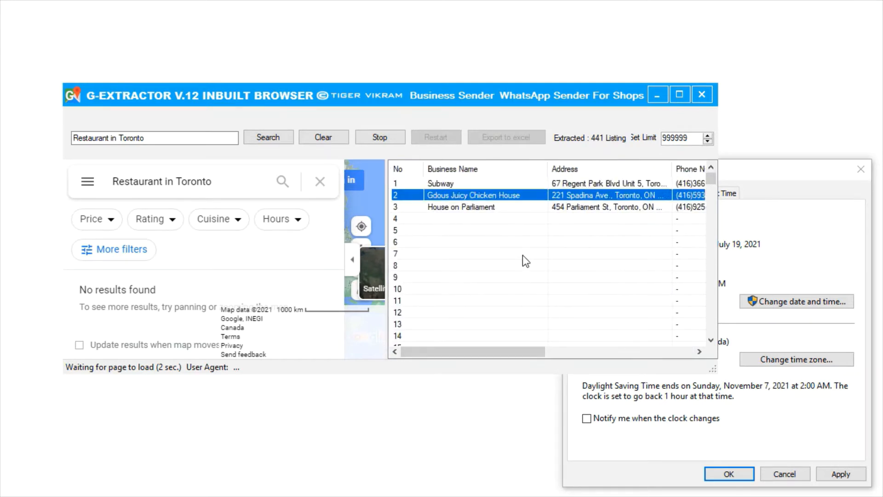
- Read through the extracted listings, checking the business names and addresses for completeness and repetition
scroll(524, 257, "down", 4)
left_click(466, 264)
scroll(500, 288, "up", 4)
scroll(500, 289, "down", 7)
scroll(503, 293, "down", 17)
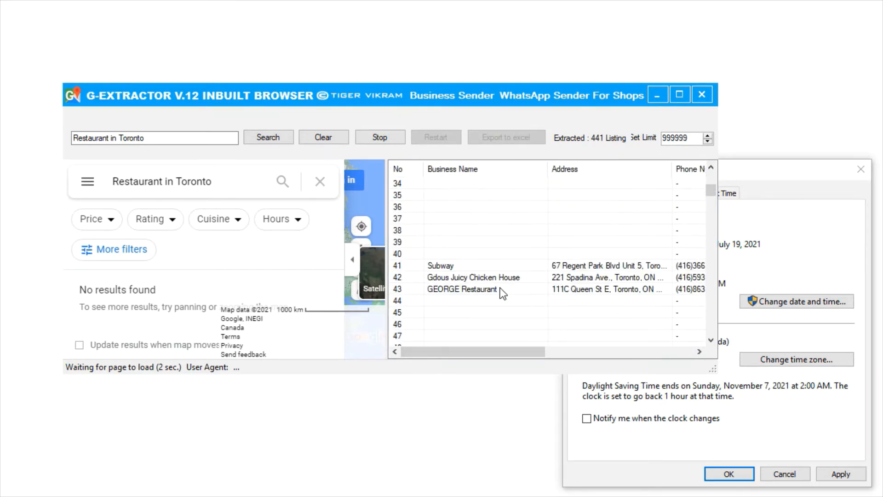
scroll(503, 294, "down", 13)
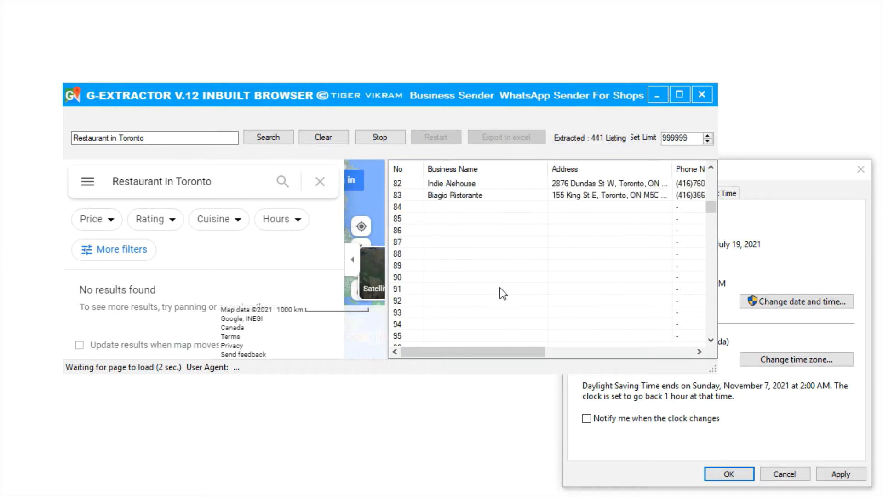
left_click(487, 299)
scroll(479, 300, "down", 8)
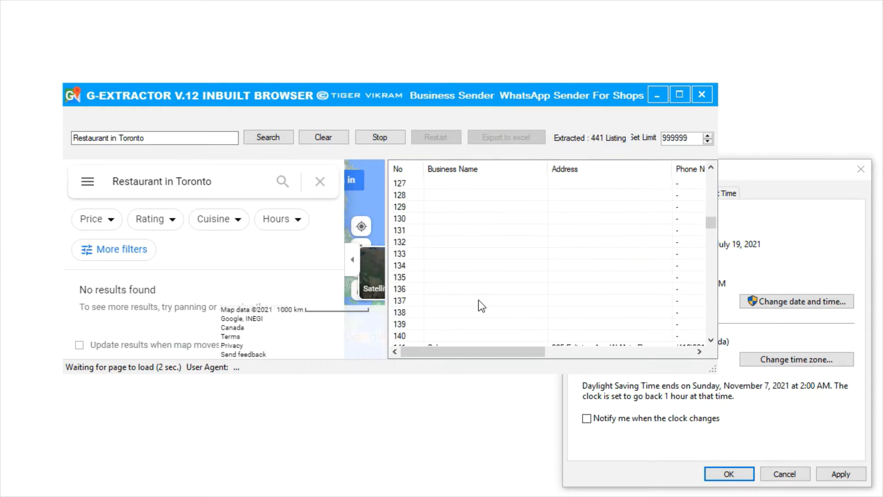
left_click(485, 255)
scroll(490, 289, "down", 6)
left_click(479, 279)
scroll(474, 294, "down", 13)
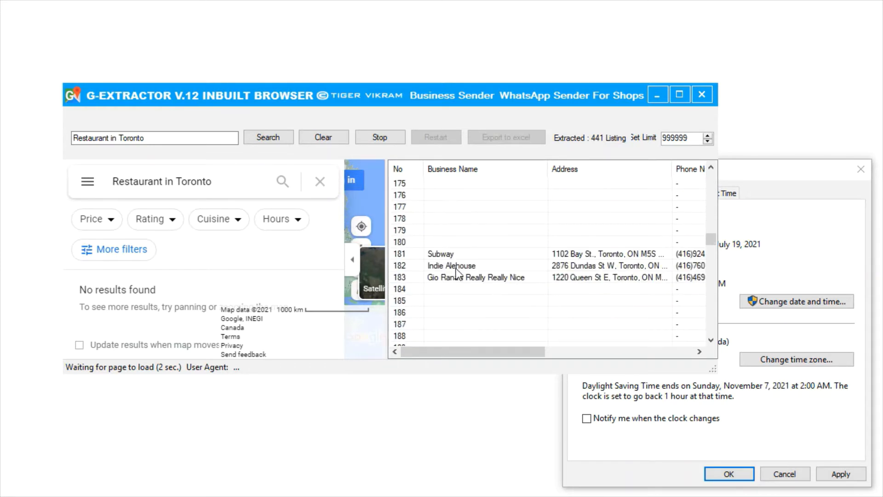
left_click(465, 311)
left_click_drag(711, 244, 703, 161)
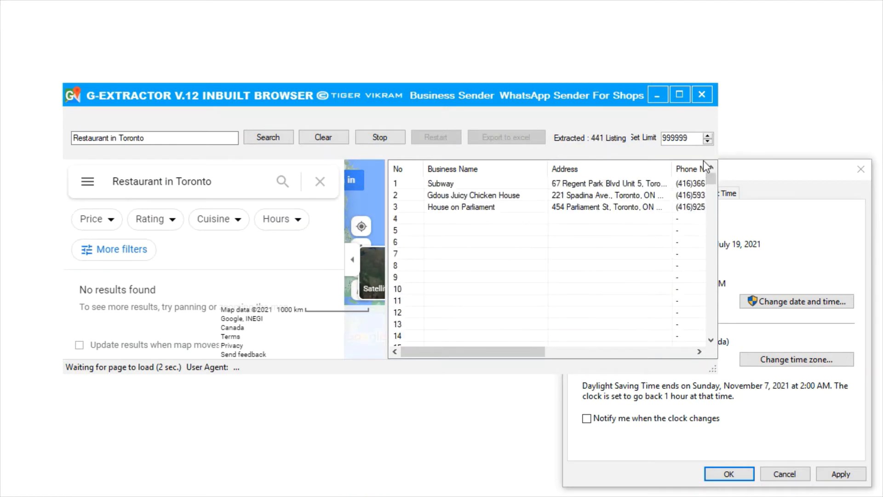
left_click(568, 206)
left_click(505, 195)
left_click(509, 183)
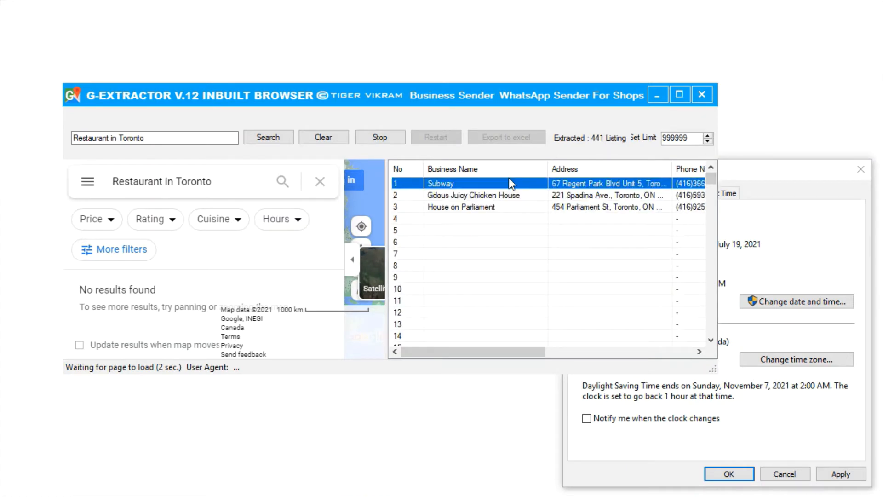
left_click_drag(712, 180, 704, 342)
- Stop the extraction and export the extracted listings to Excel
left_click(365, 136)
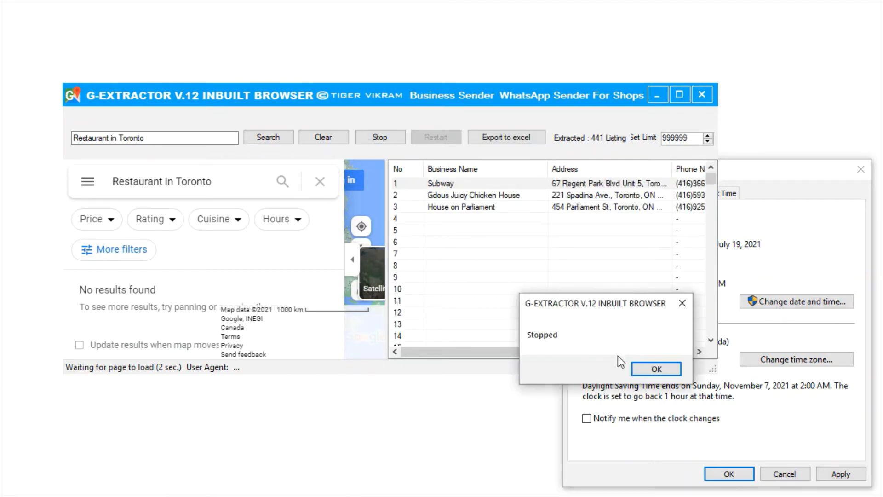
left_click(659, 362)
left_click(517, 142)
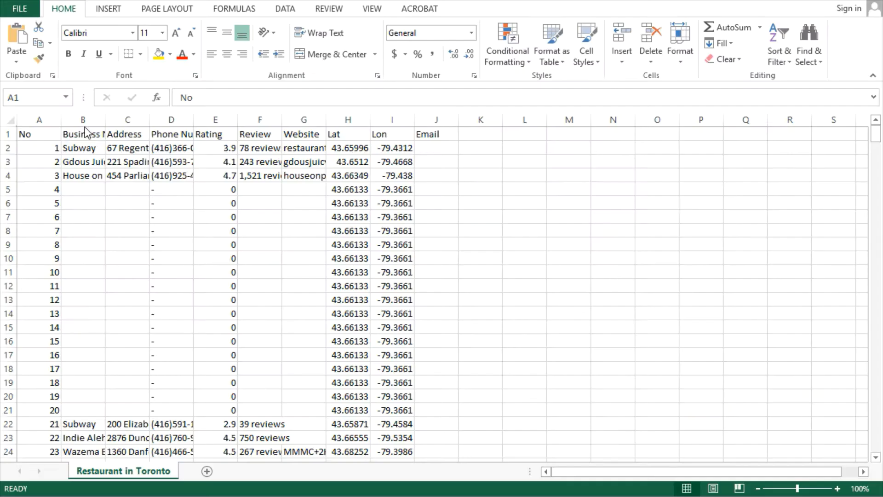
- Remove duplicates from the Business Name and Address columns, and select the Email column for review
left_click_drag(83, 120, 127, 120)
left_click(289, 11)
left_click(528, 38)
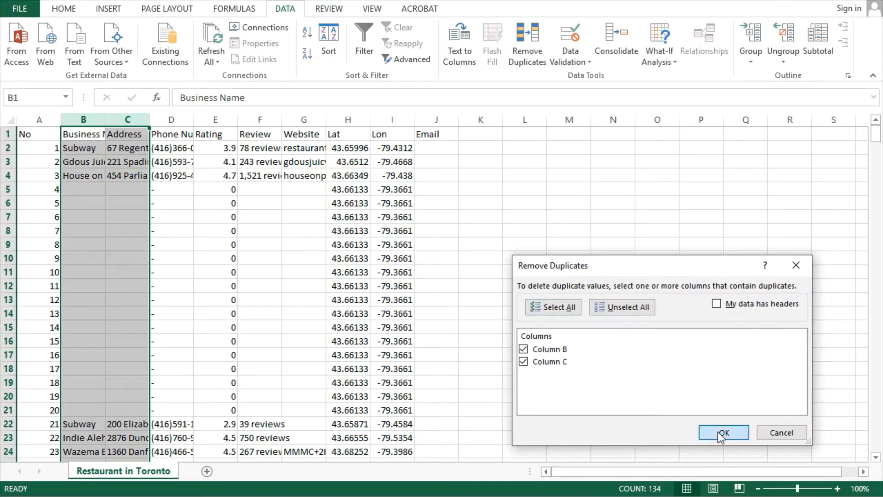
left_click(721, 434)
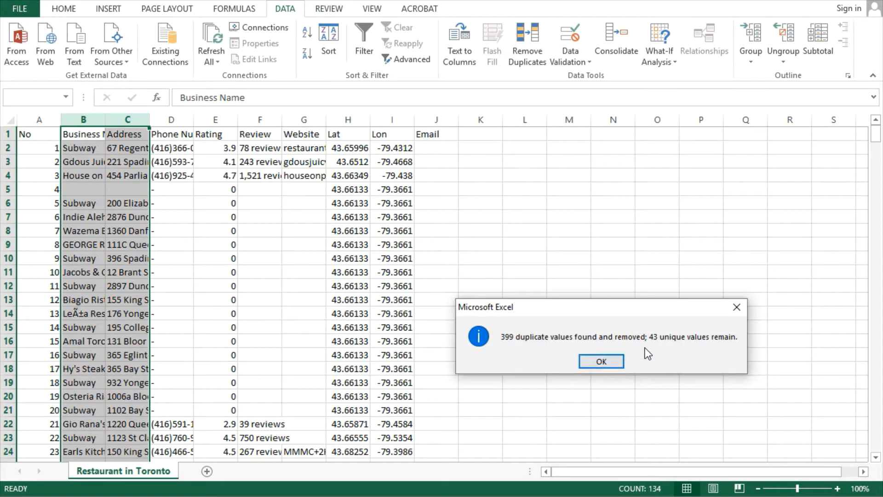
key("ctrl+2")
left_click_drag(651, 345, 664, 344)
key("Escape")
left_click(602, 362)
left_click(598, 349)
left_click(437, 217)
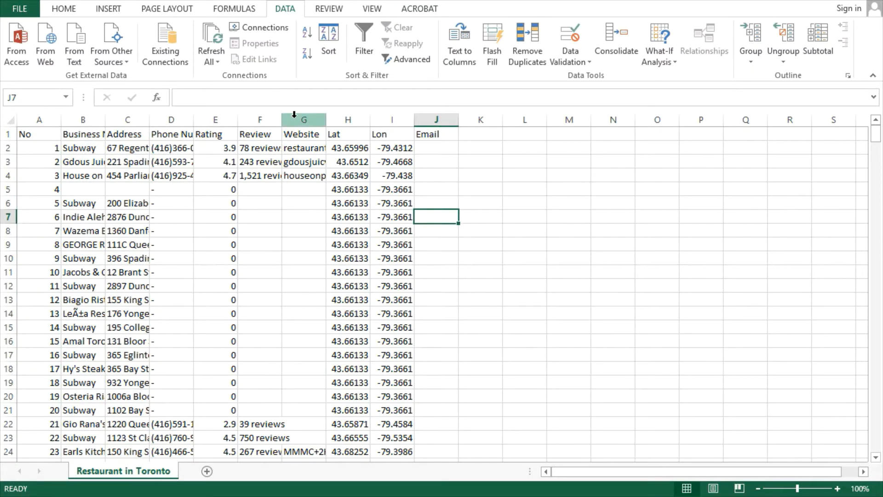
left_click(437, 120)
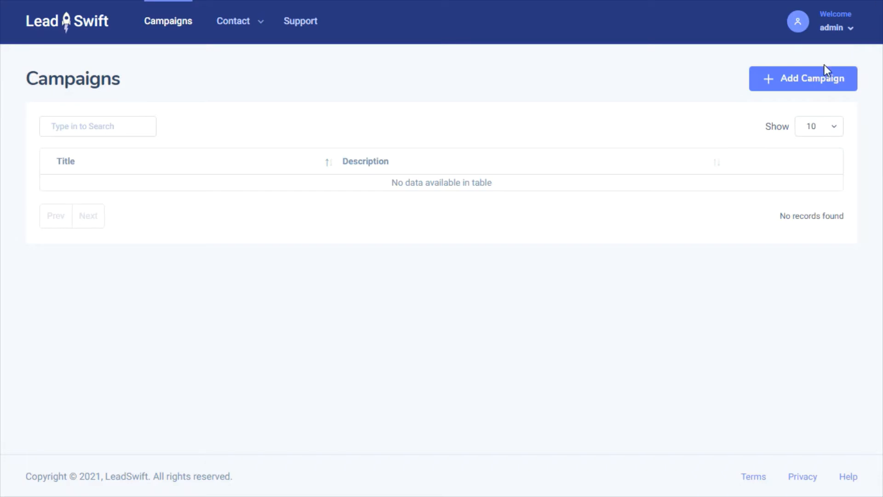
- Create a campaign titled "Restaurants" with the description "Restaurants without a website"
left_click(810, 82)
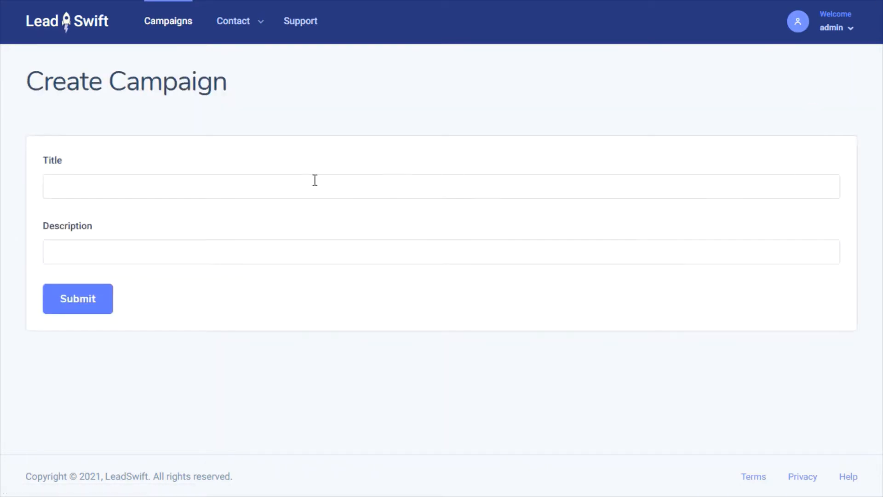
left_click(170, 185)
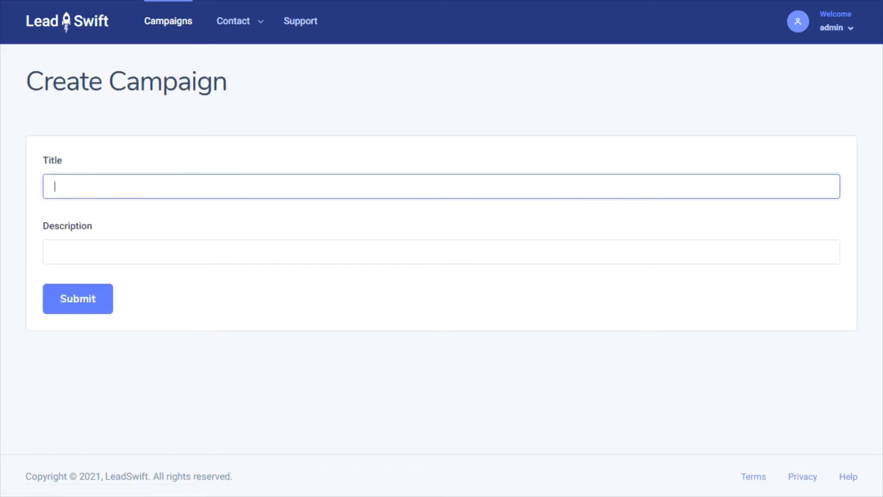
type("Restaurants")
key("Tab")
type("Restaura")
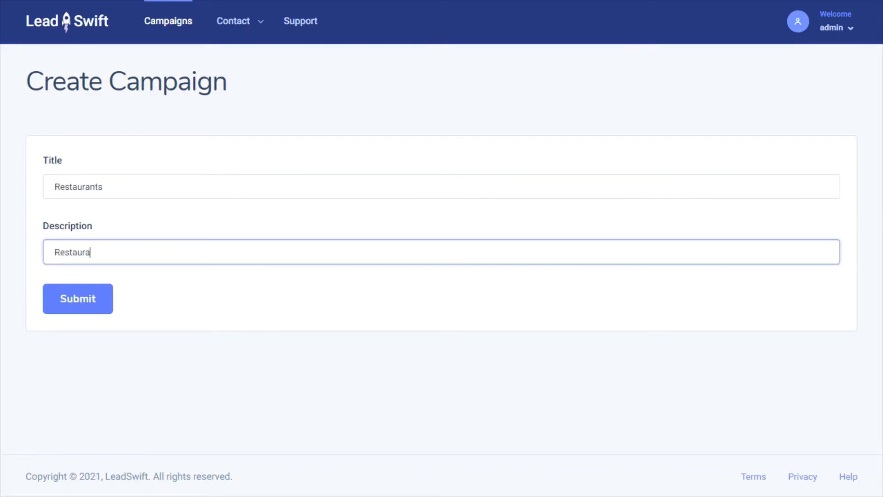
type("nts without a website")
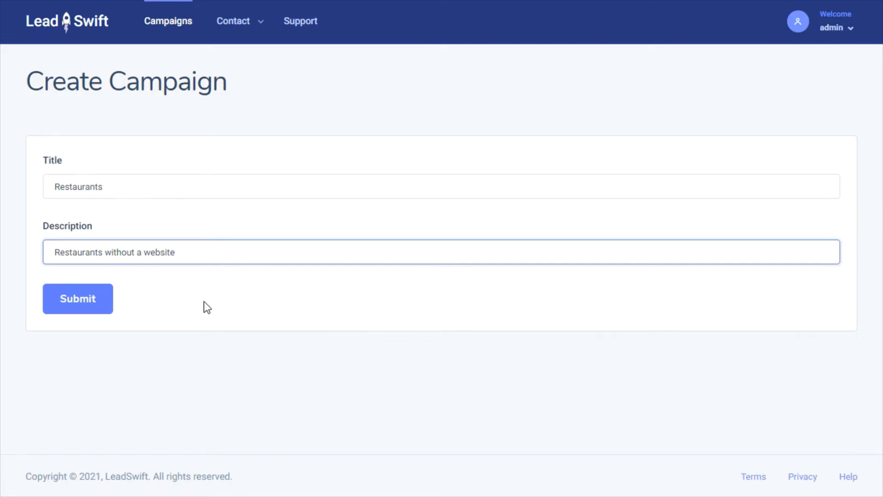
left_click(83, 302)
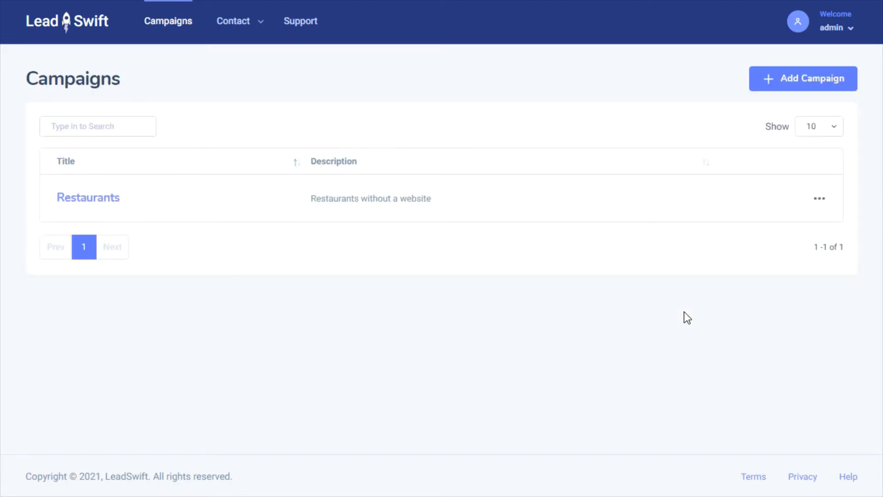
- Open the Restaurants campaign and set its search name to Restaurant and its location to Toronto, ON, Canada
left_click(92, 198)
left_click(116, 183)
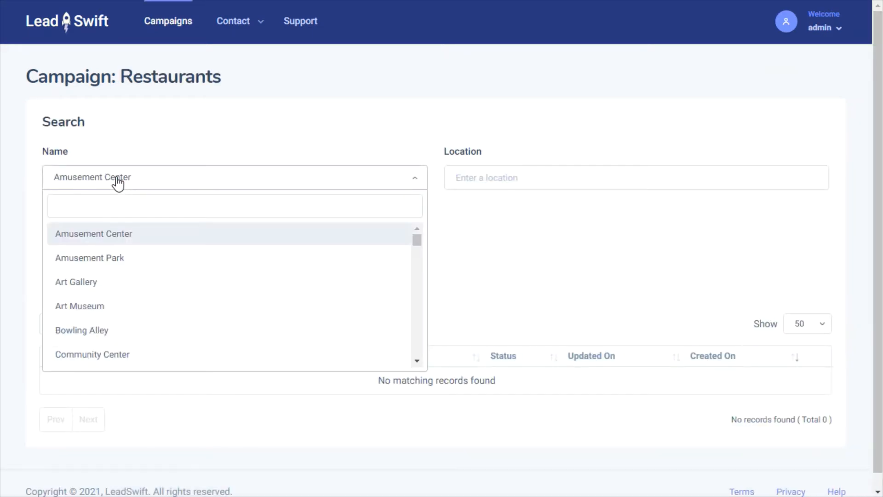
type("Rest")
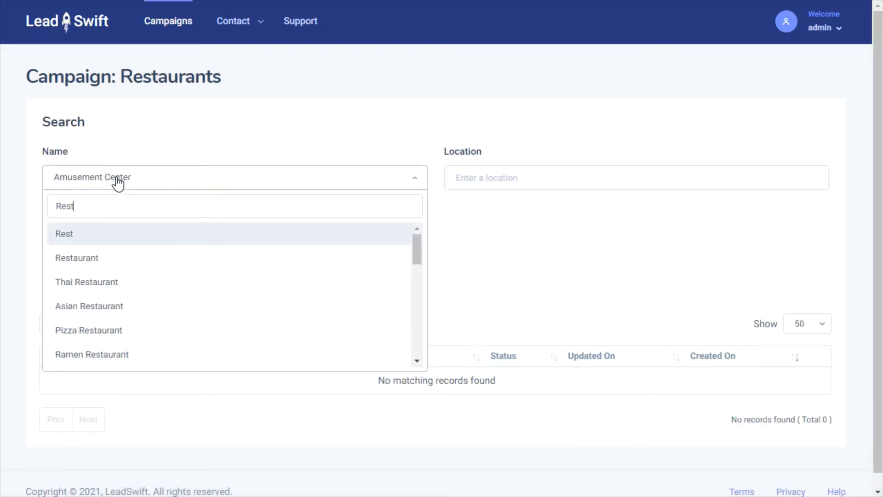
left_click(89, 257)
left_click(506, 179)
type("T")
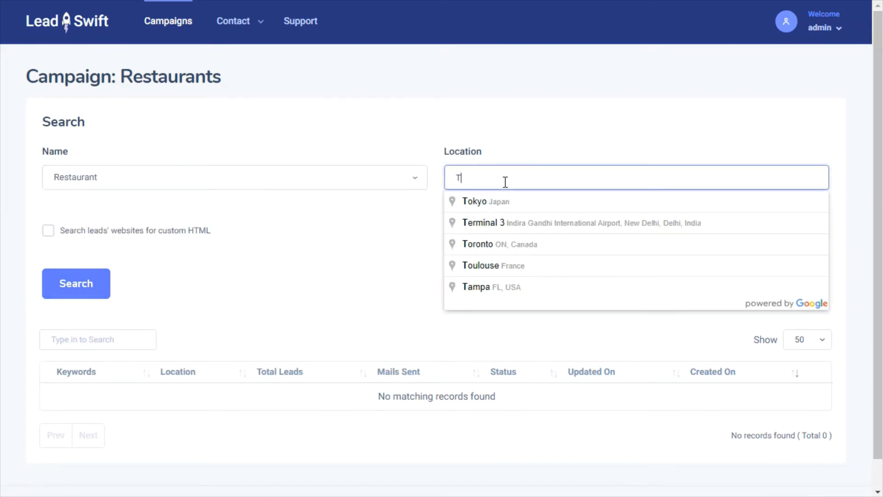
type("oronto")
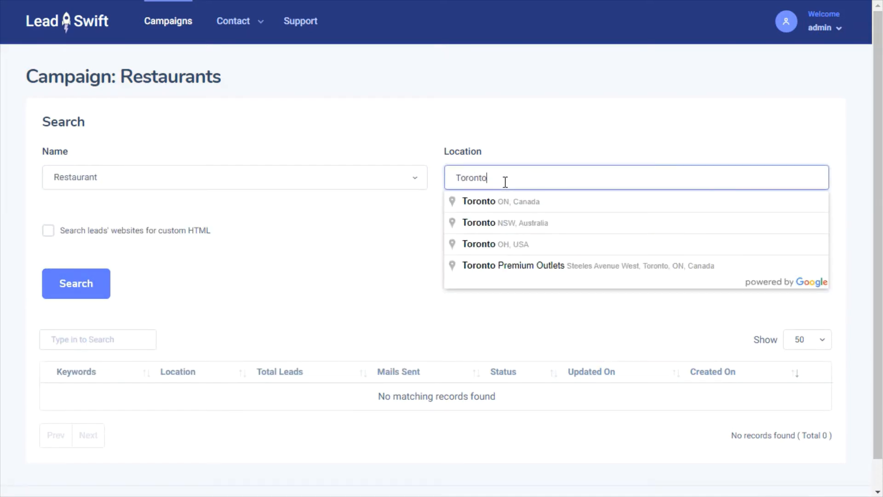
left_click(504, 206)
- Enable searching leads' websites for custom HTML and enter "Powered by XYZ Agency" as the HTML code
left_click(138, 215)
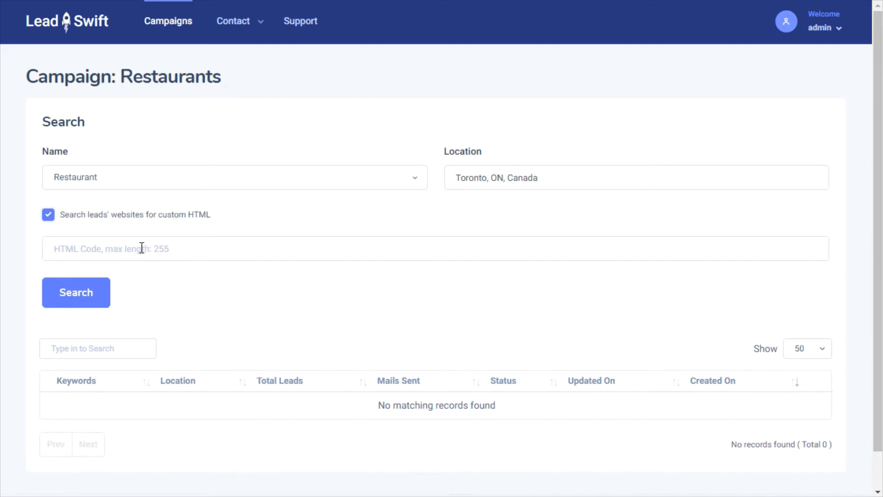
left_click(142, 248)
type("P")
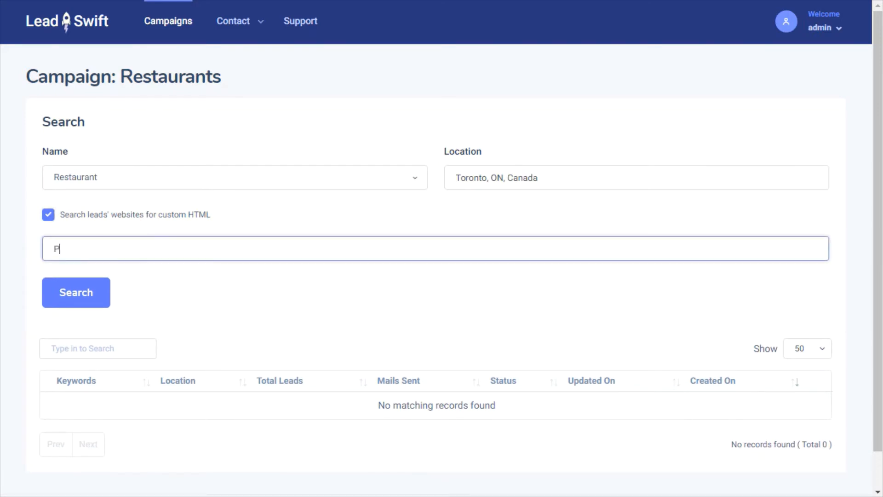
type("owered by XYZ Agency")
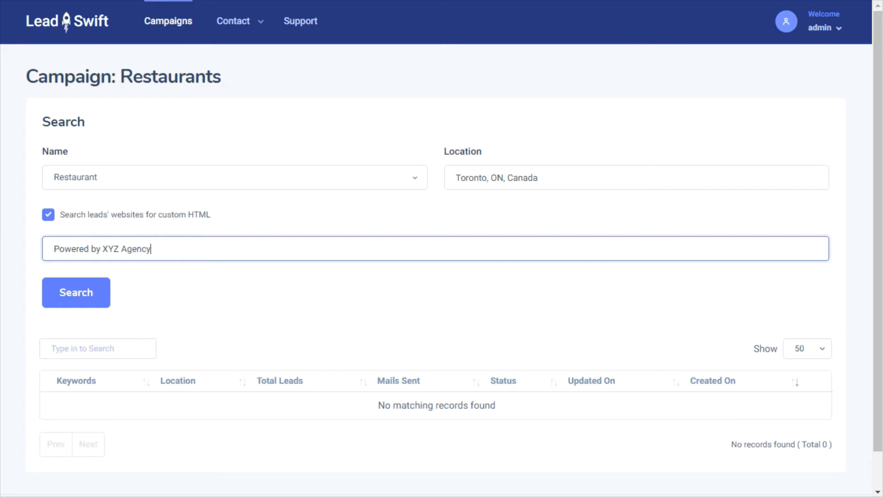
- Clear and disable the custom HTML option, and run the Restaurant search for Toronto, dismissing the clock window once it completes
key("ctrl+a")
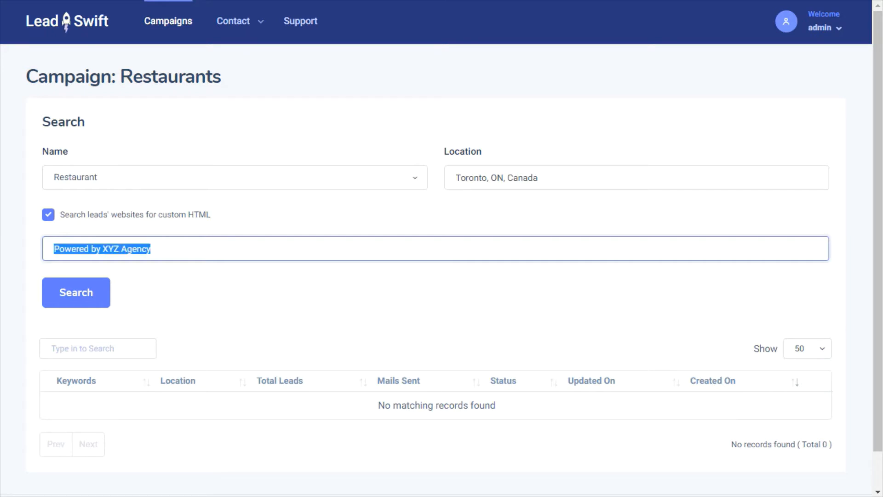
key("BackSpace")
left_click(48, 214)
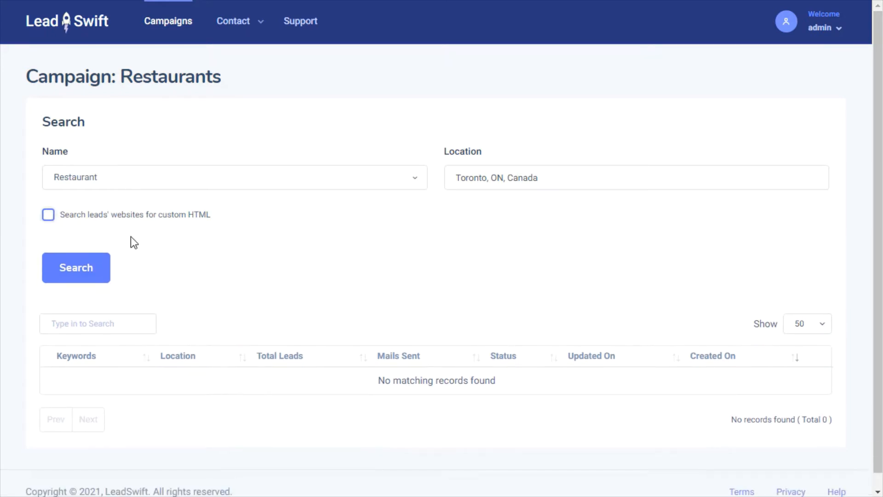
left_click(85, 278)
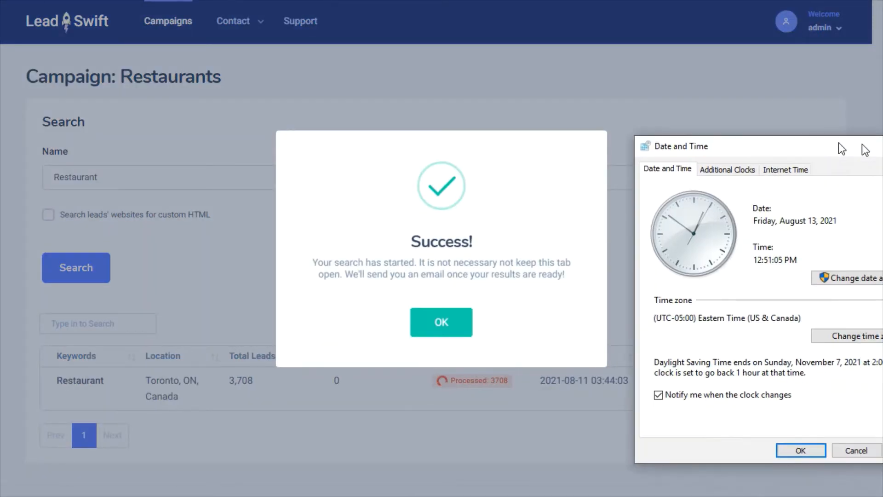
left_click_drag(866, 148, 756, 157)
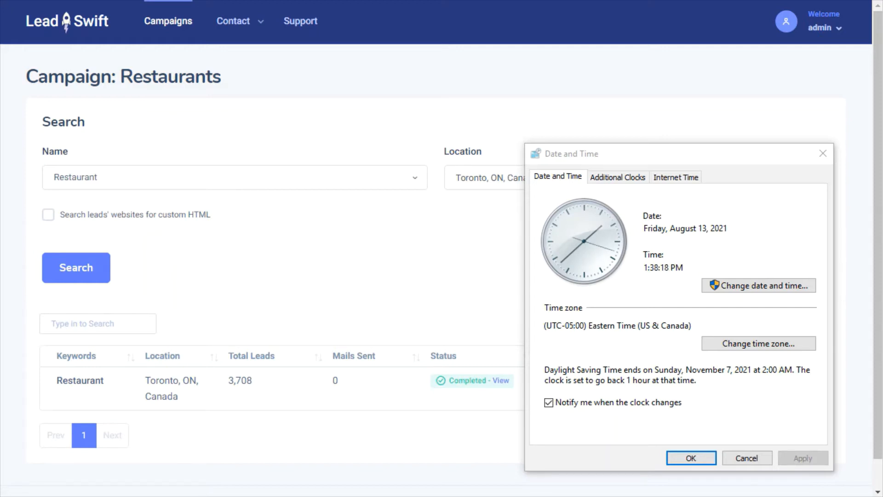
left_click(699, 461)
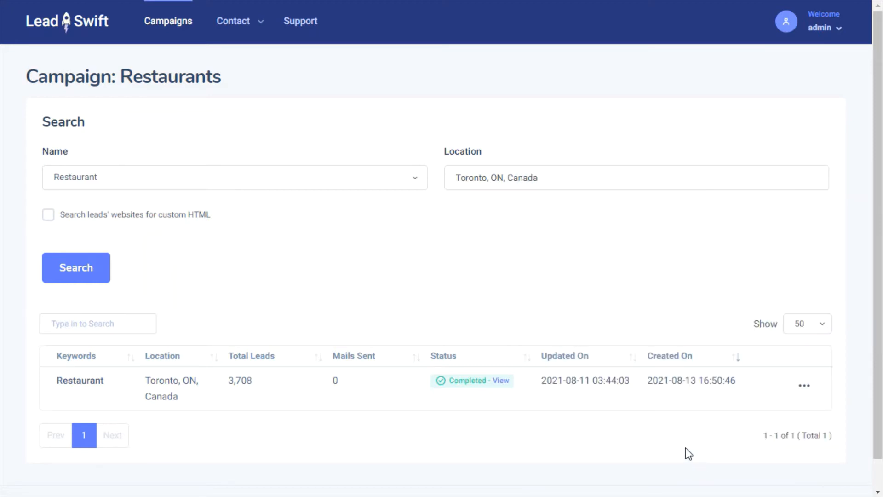
- Open the contact email settings and review the sender, sending limit, Global Exclude Emails and SMTP options
left_click(239, 21)
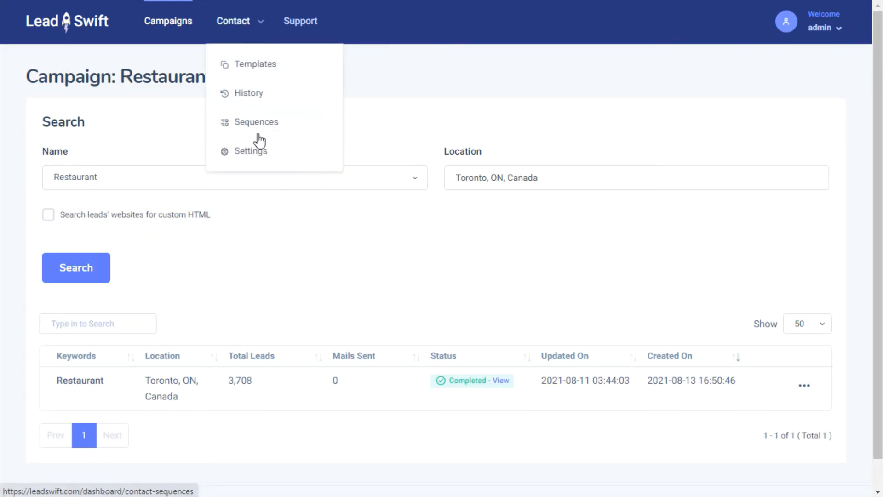
left_click(255, 154)
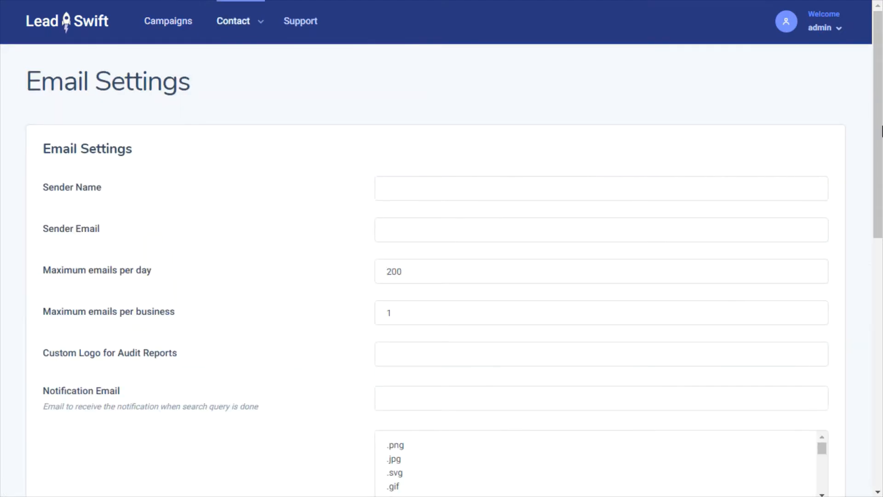
left_click_drag(881, 131, 880, 186)
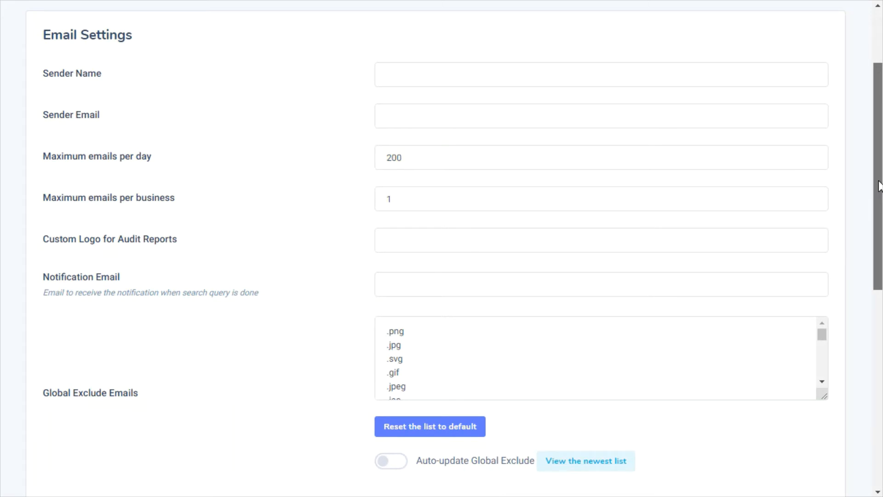
left_click_drag(879, 187, 880, 266)
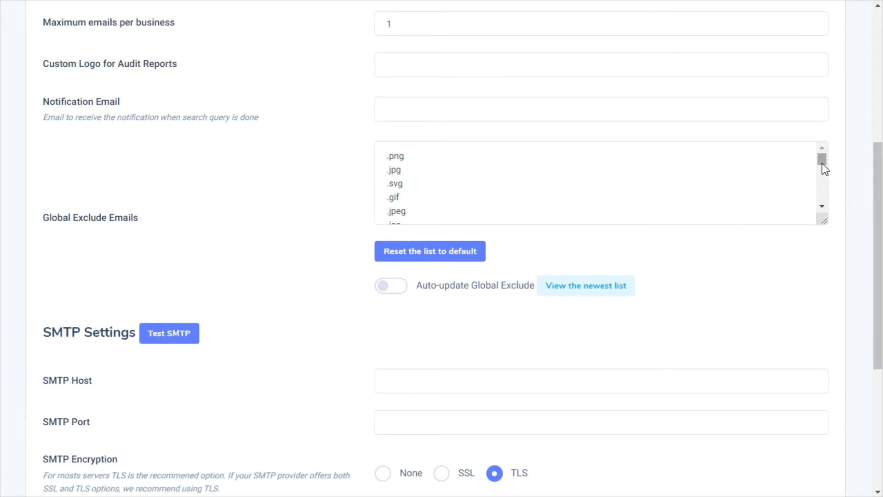
left_click_drag(822, 164, 839, 132)
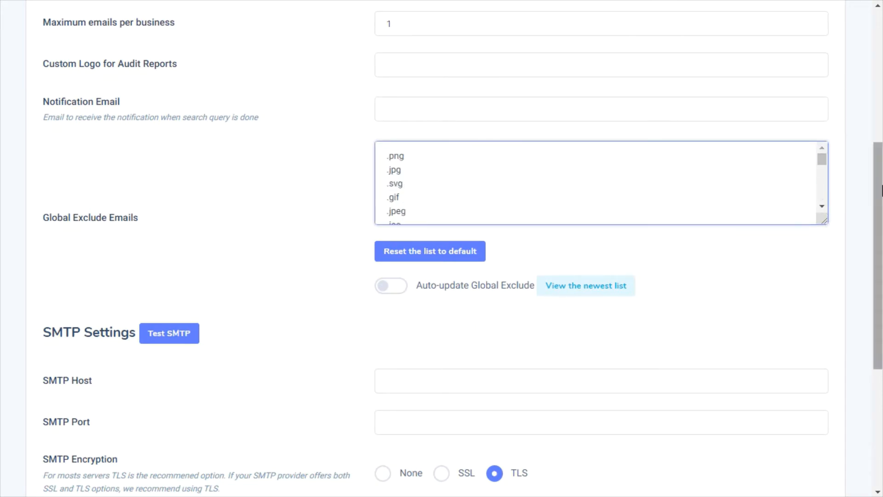
left_click_drag(881, 191, 879, 329)
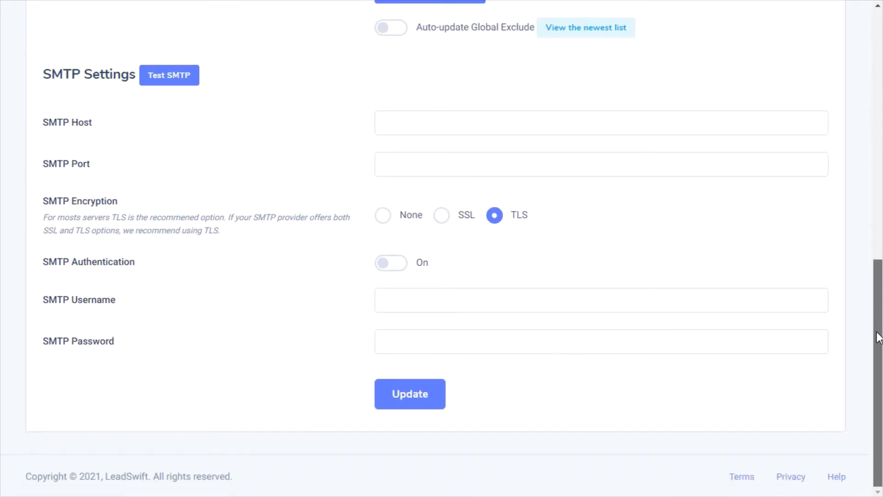
left_click_drag(879, 329, 879, 69)
- Open the "No Website" contact sequence for editing and view its first email
left_click(246, 37)
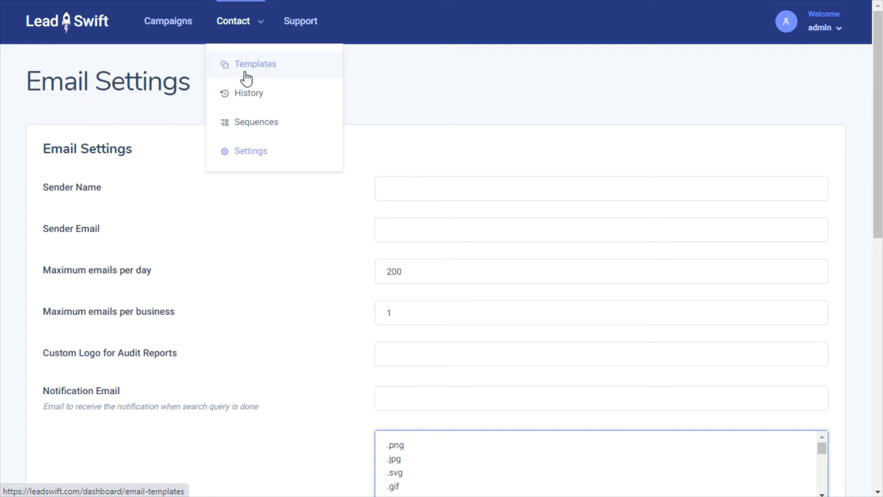
left_click(242, 134)
left_click(819, 202)
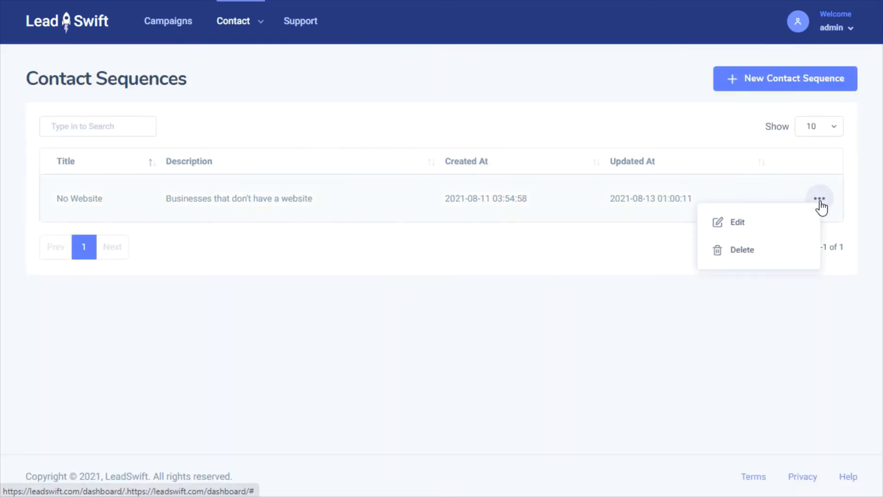
left_click(773, 221)
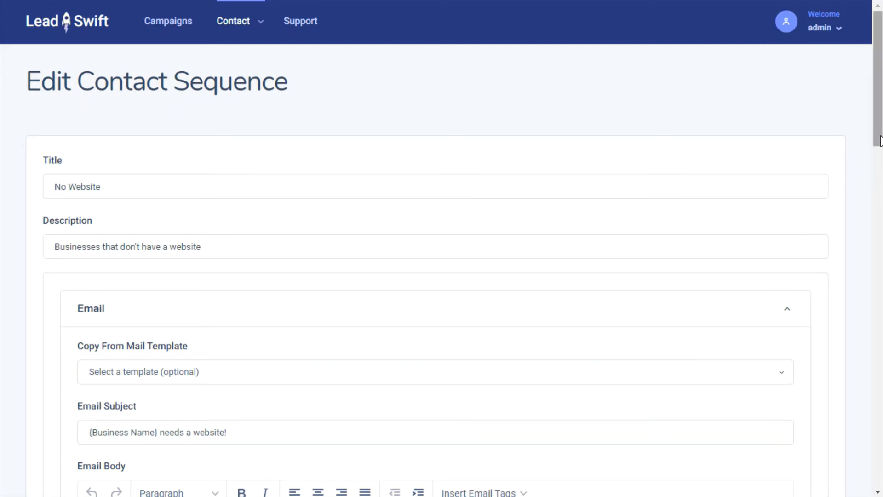
left_click_drag(879, 141, 879, 218)
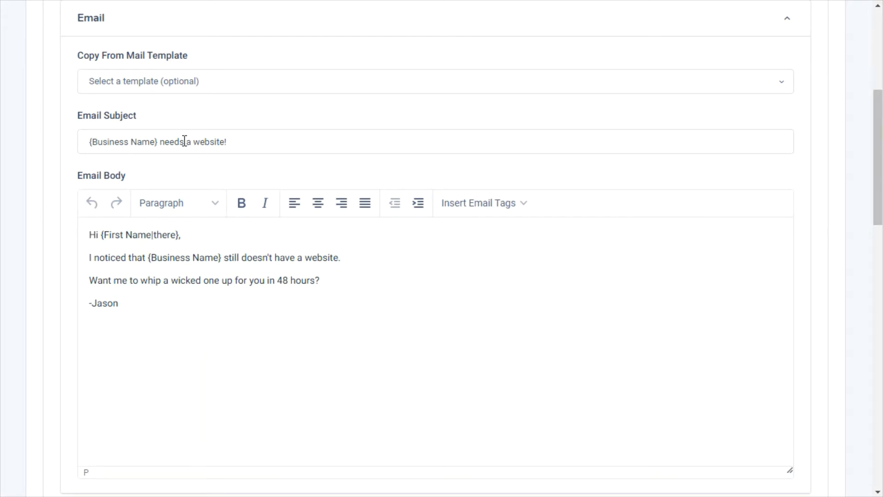
- Examine the {Business Name} tag in the email subject and the tags available for the email body
left_click_drag(158, 144, 75, 159)
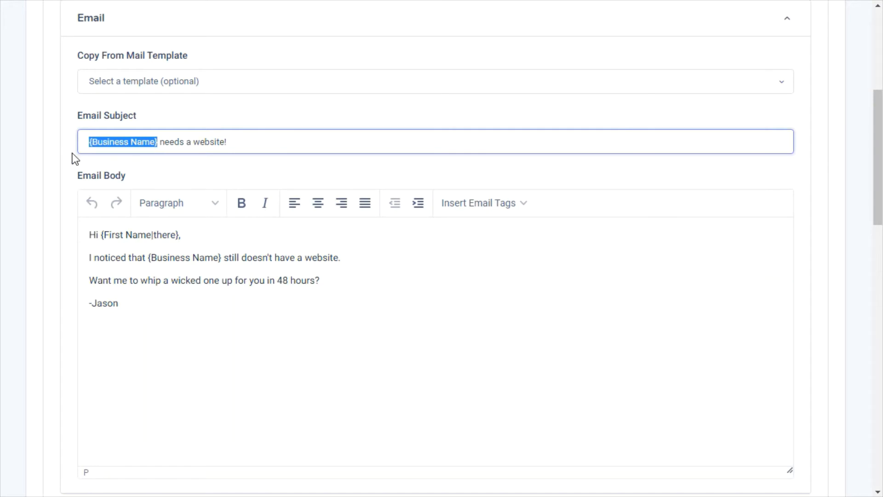
left_click(493, 323)
left_click(497, 205)
left_click(632, 280)
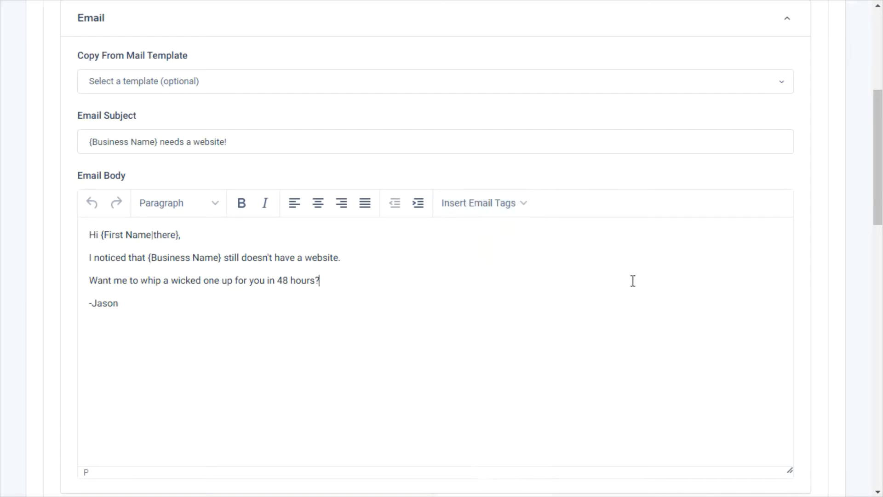
- Review the follow-up email's condition options, keeping "Prospect opens the previous event but does not respond"
left_click_drag(879, 201, 878, 448)
left_click(253, 301)
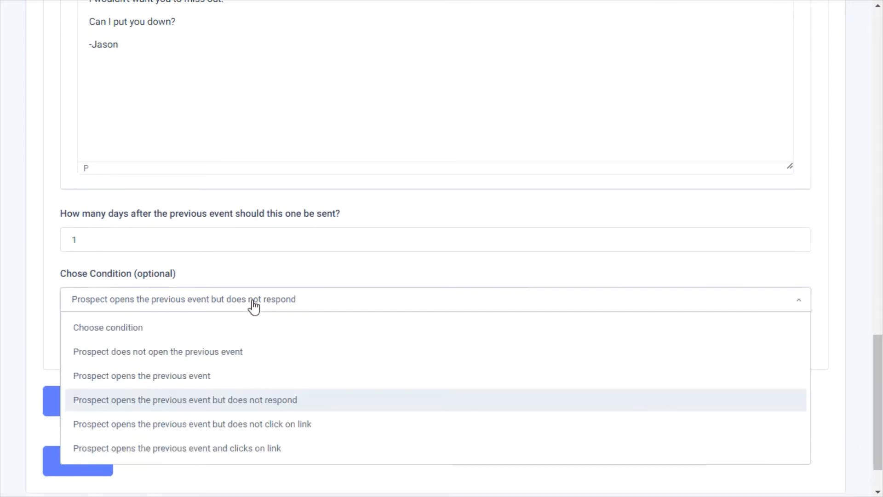
left_click(254, 413)
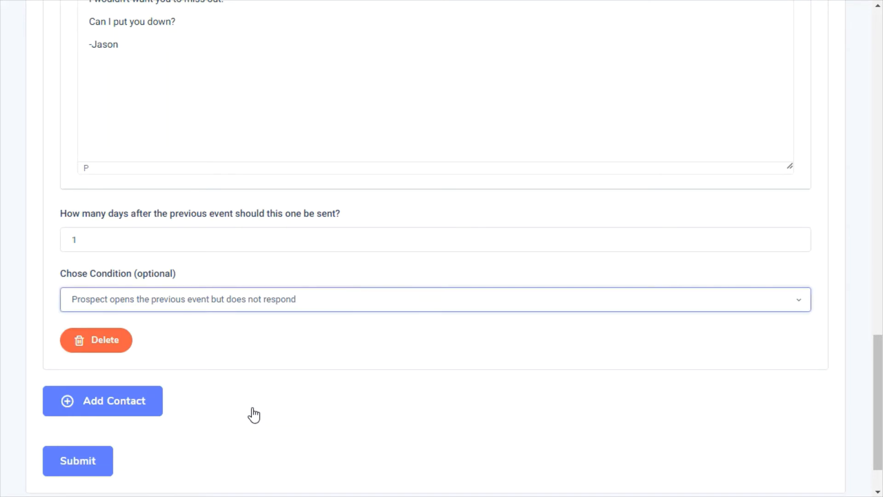
scroll(145, 242, "up", 15)
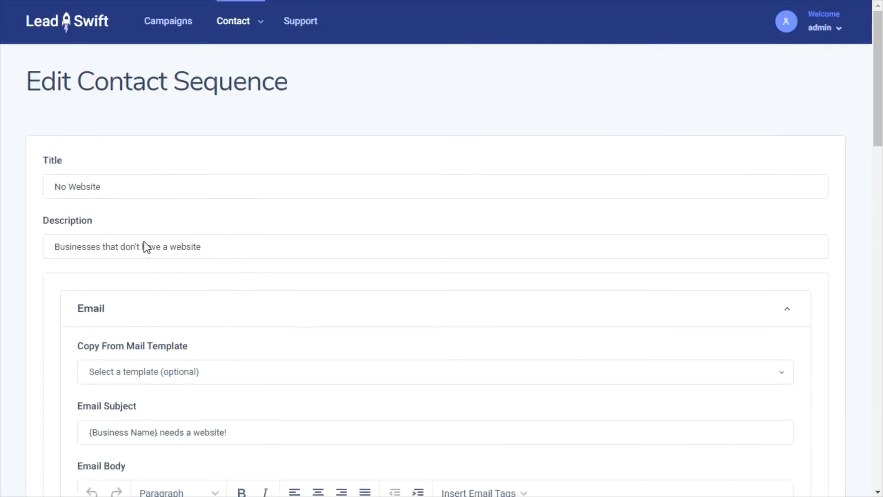
- Return to the Restaurants campaign, check the Toronto search's total leads and open its results
left_click(155, 26)
left_click(103, 197)
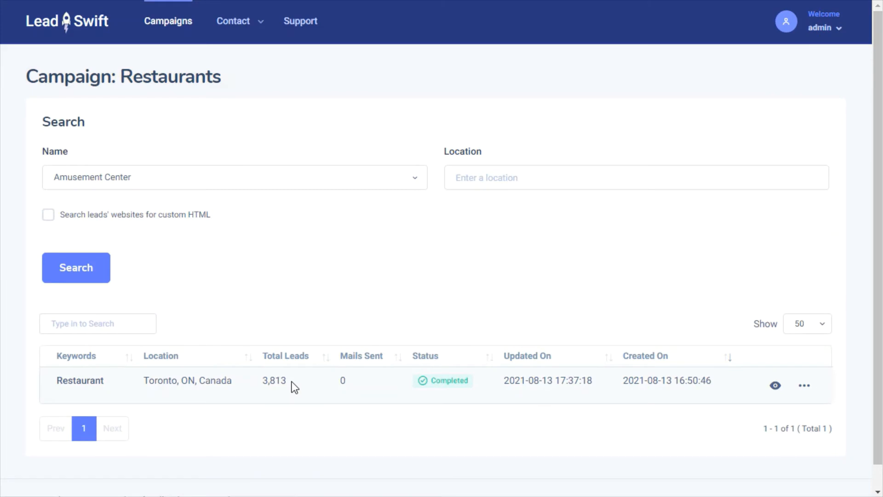
left_click_drag(291, 382, 261, 383)
left_click(409, 427)
mouse_move(802, 388)
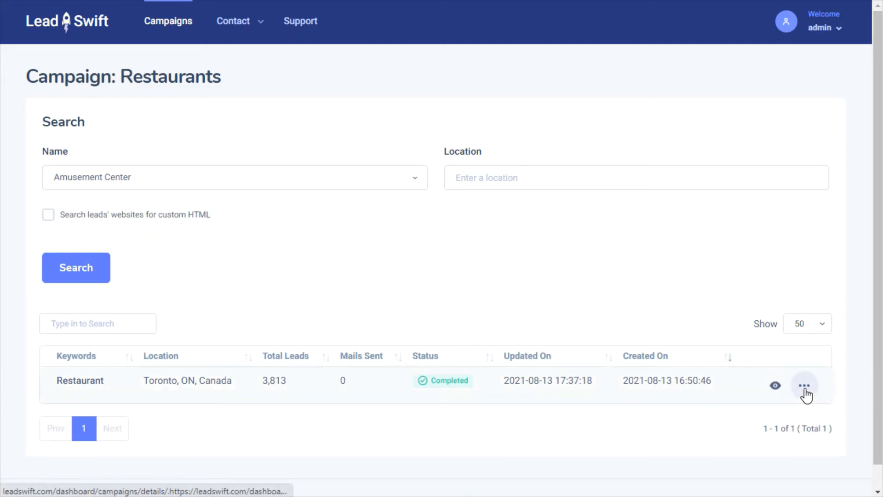
left_click(778, 387)
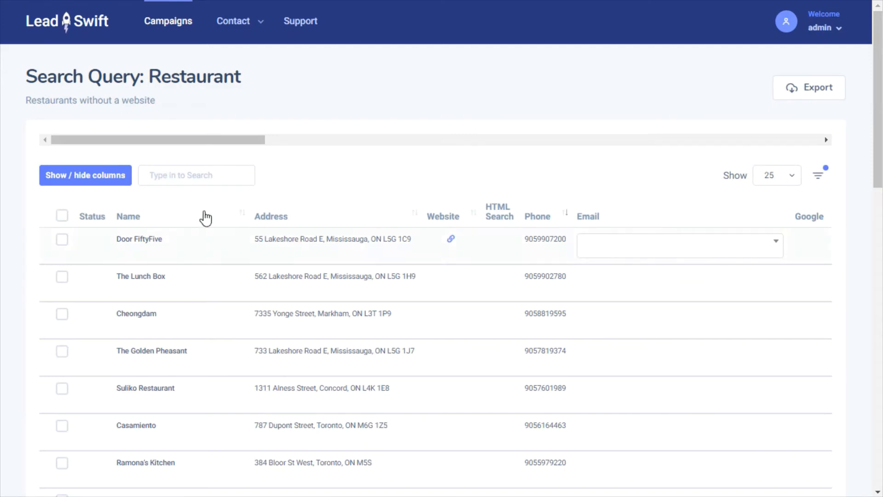
- Review the data columns that can be shown or hidden in the lead results, leaving the selection as it is
left_click(113, 189)
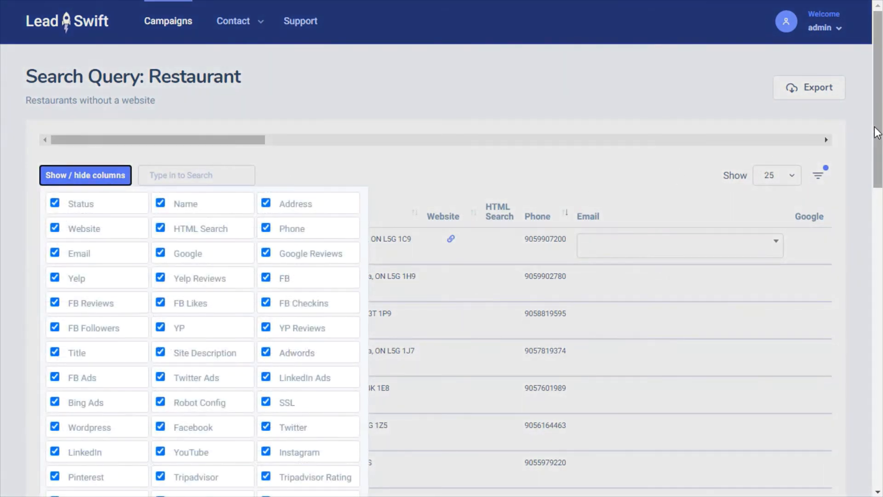
left_click_drag(878, 133, 876, 205)
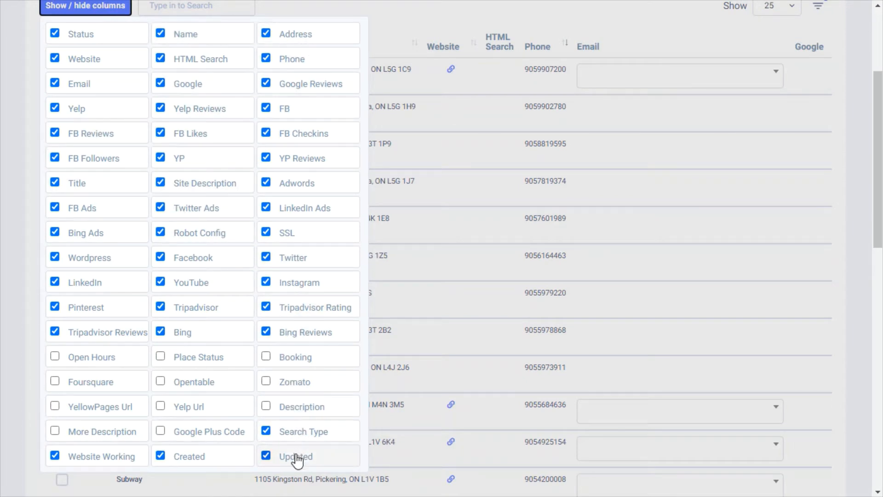
left_click(780, 224)
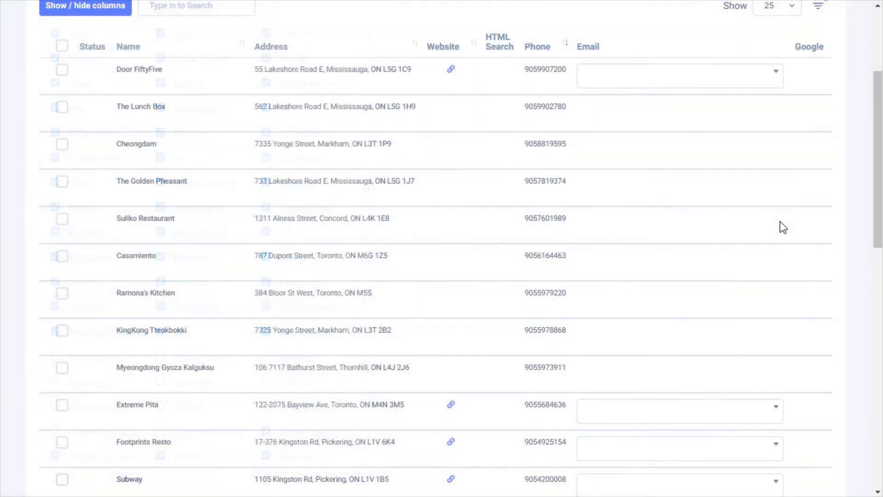
- View the email list for the Gino's Pizza lead and check the contact details of its first entry
left_click_drag(881, 157, 881, 390)
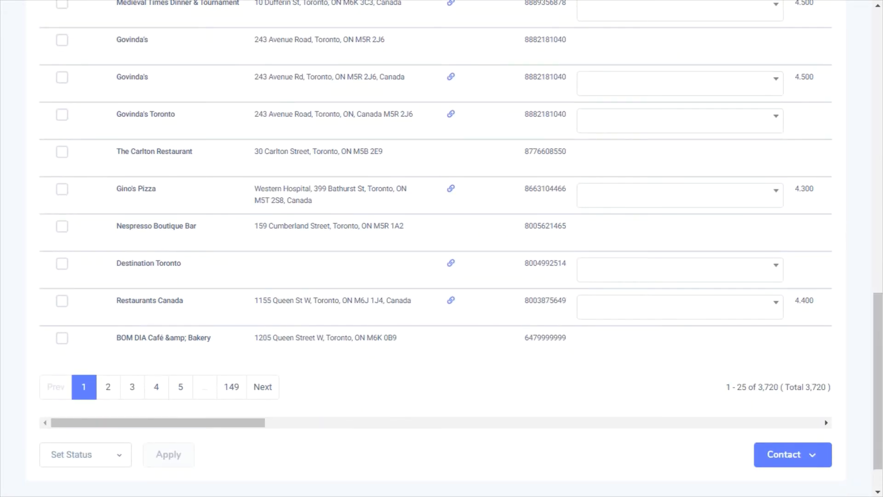
left_click(673, 197)
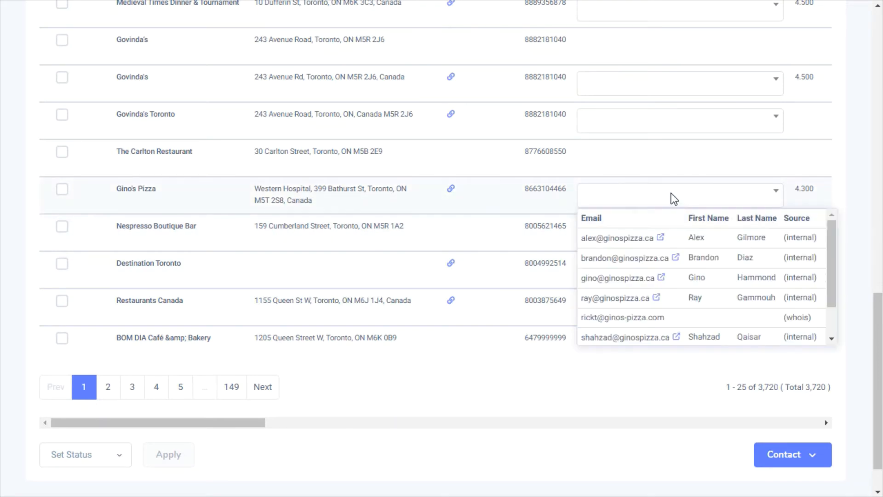
left_click(674, 242)
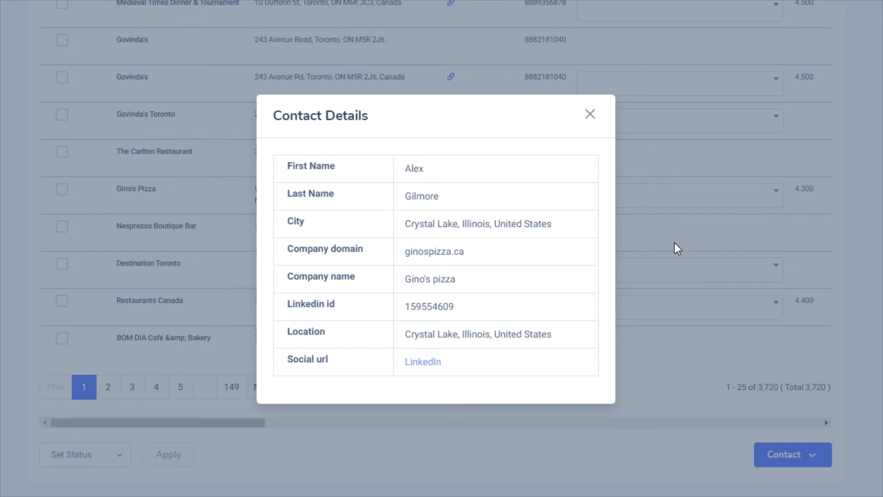
left_click(674, 242)
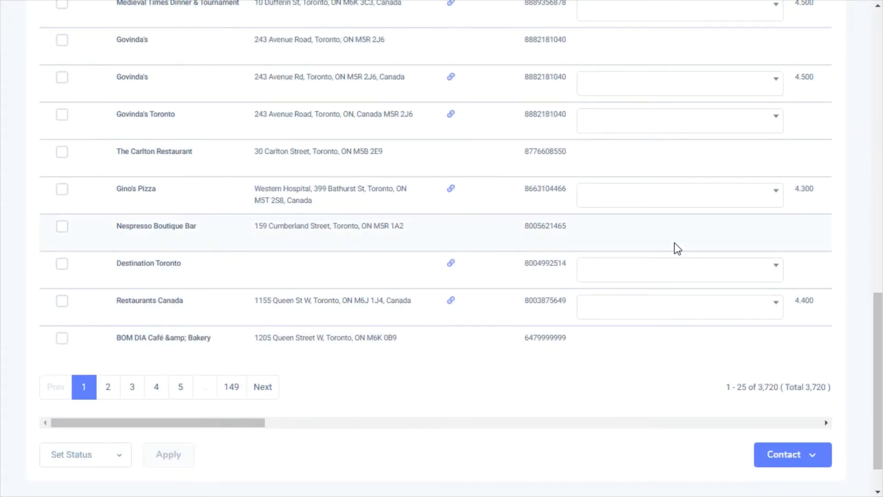
- Check the email addresses and their sources for the Govinda's lead and another lead higher in the results
left_click(691, 83)
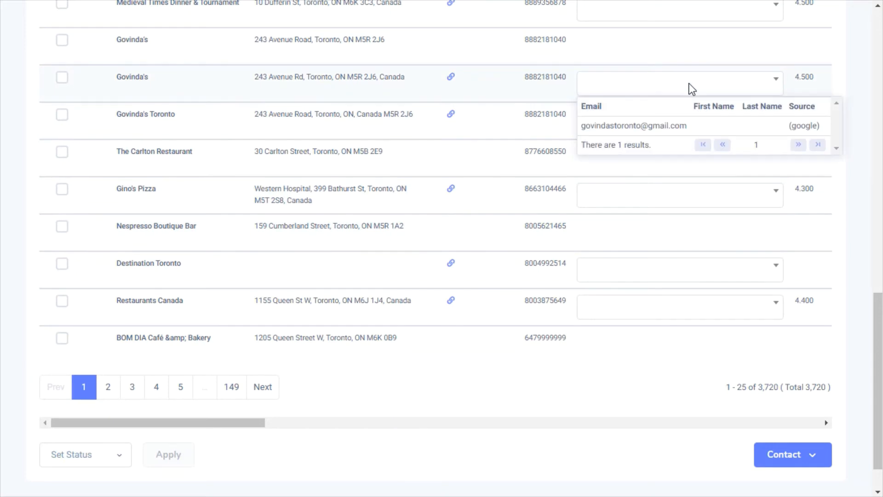
scroll(711, 171, "up", 2)
scroll(712, 171, "up", 2)
left_click(706, 207)
- Examine the final result columns and the actions available for the first lead, such as auditing and contacting
left_click_drag(865, 260, 874, 191)
left_click_drag(878, 244, 870, 28)
left_click_drag(235, 140, 804, 159)
left_click(803, 248)
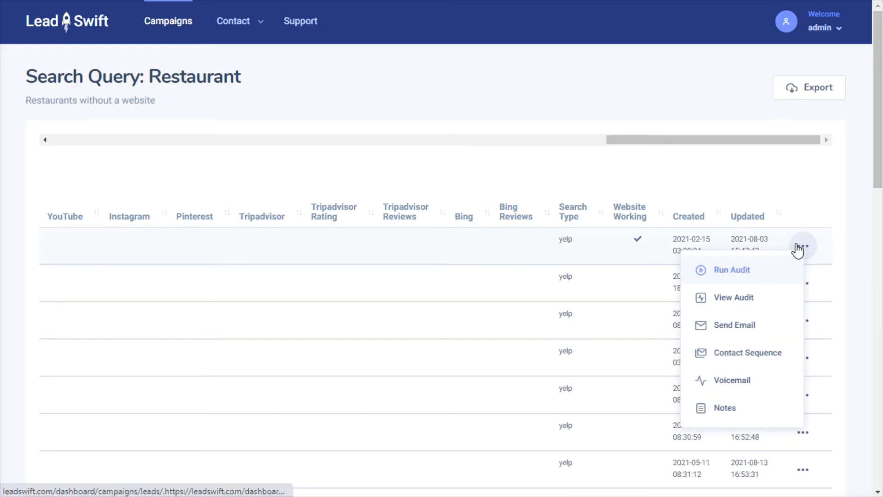
left_click(822, 229)
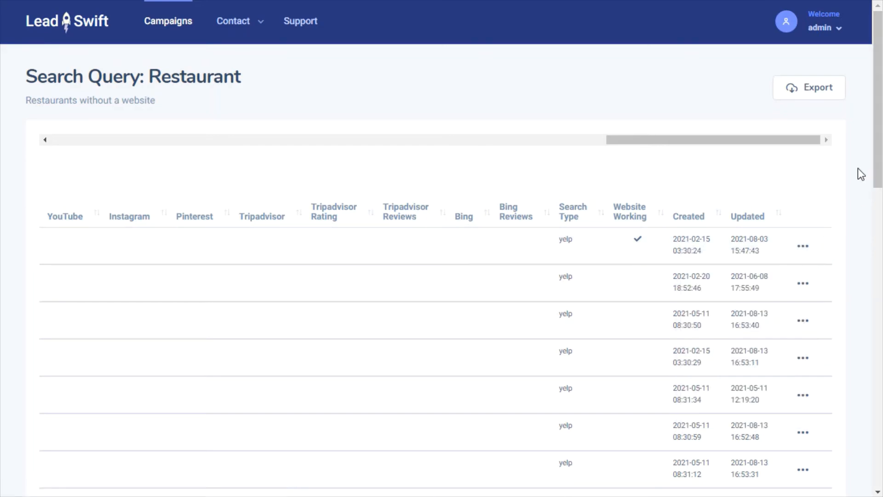
- Inspect the social media profile links collected for the leads at the end of the first results page
left_click_drag(808, 142, 246, 172)
left_click_drag(876, 182, 874, 448)
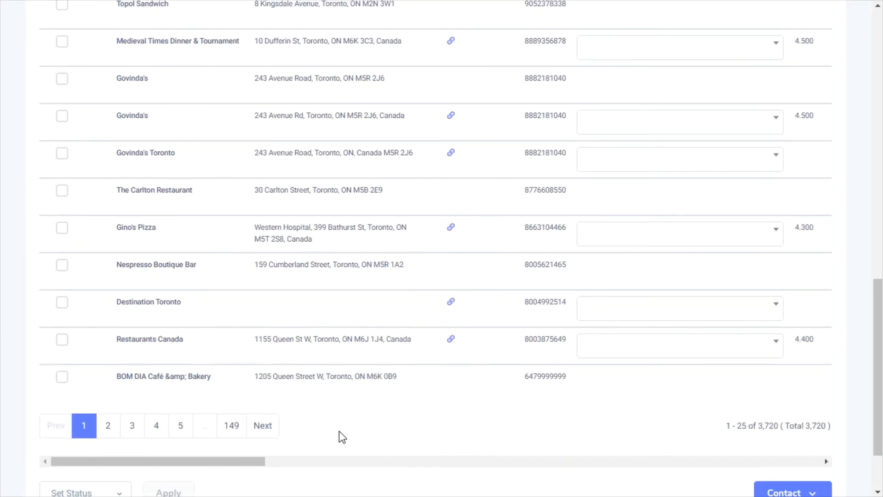
left_click_drag(232, 461, 671, 479)
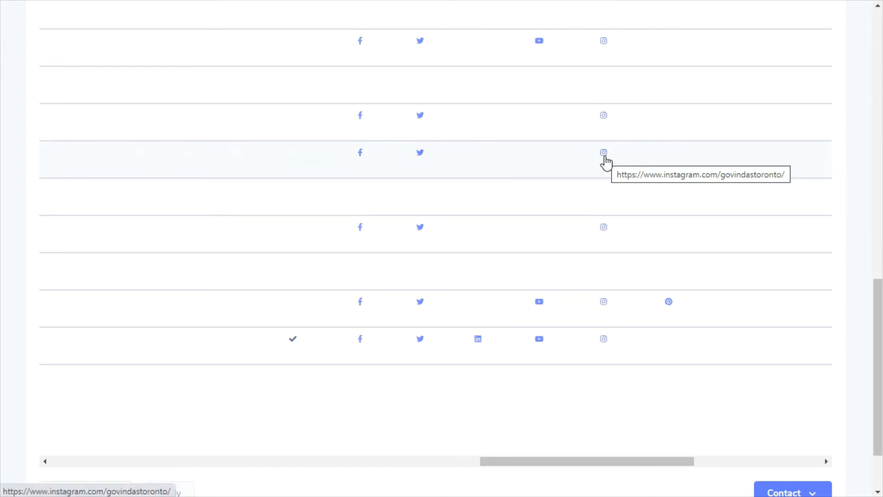
- Open the lead filters and cycle the Website filter through its states, including No Website, back to unset
left_click_drag(644, 465, 224, 463)
scroll(850, 456, "up", 15)
left_click(819, 180)
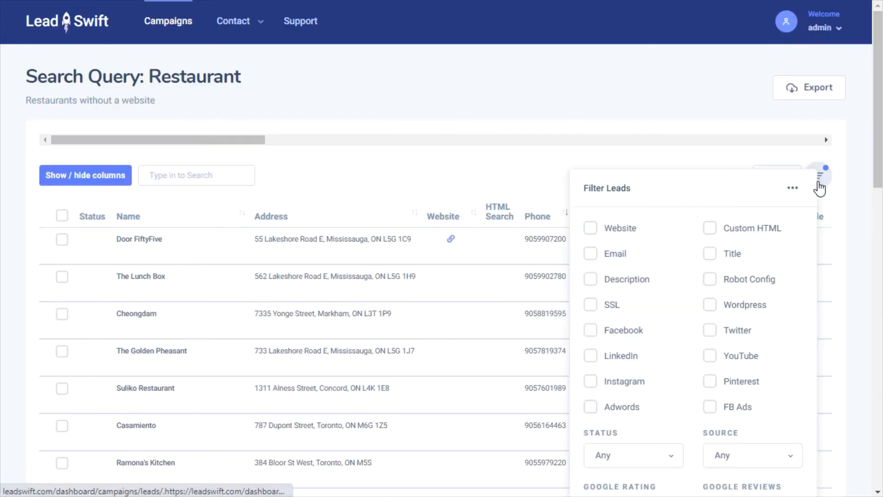
left_click_drag(879, 174, 881, 248)
left_click(592, 24)
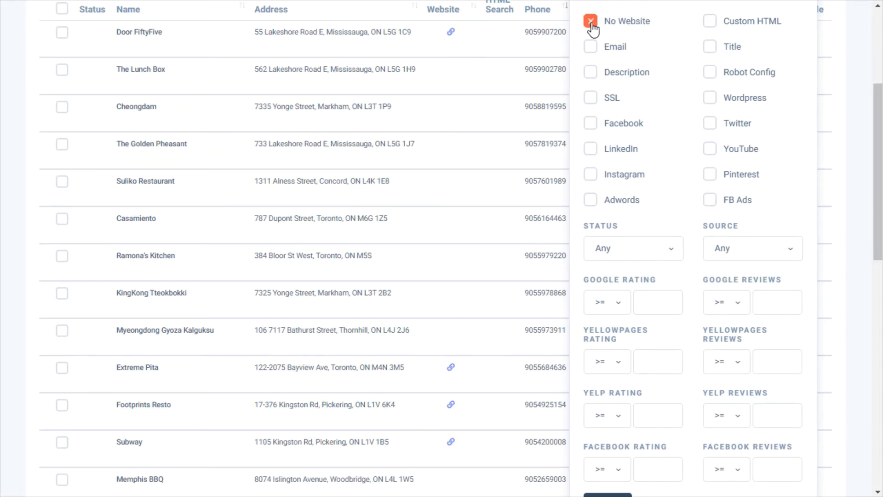
left_click(591, 24)
left_click(592, 24)
- Try the states of the Title, Facebook and FB Ads lead filters, returning each one to unset
left_click(713, 49)
left_click(713, 49)
left_click(713, 49)
left_click(592, 134)
left_click(591, 130)
left_click(592, 130)
scroll(800, 191, "down", 1)
left_click(711, 159)
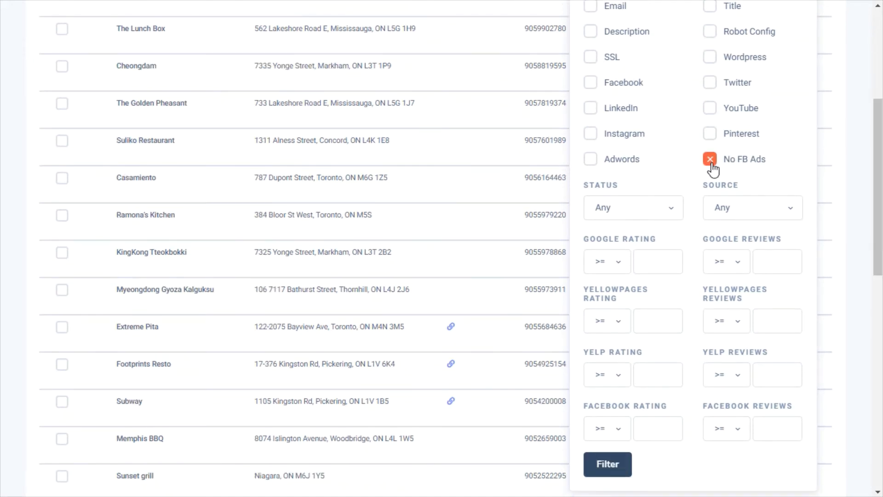
left_click(711, 160)
left_click(711, 160)
- Try a Google rating filter of <= 4 and leave the lead filters without applying it
left_click(609, 261)
left_click(601, 338)
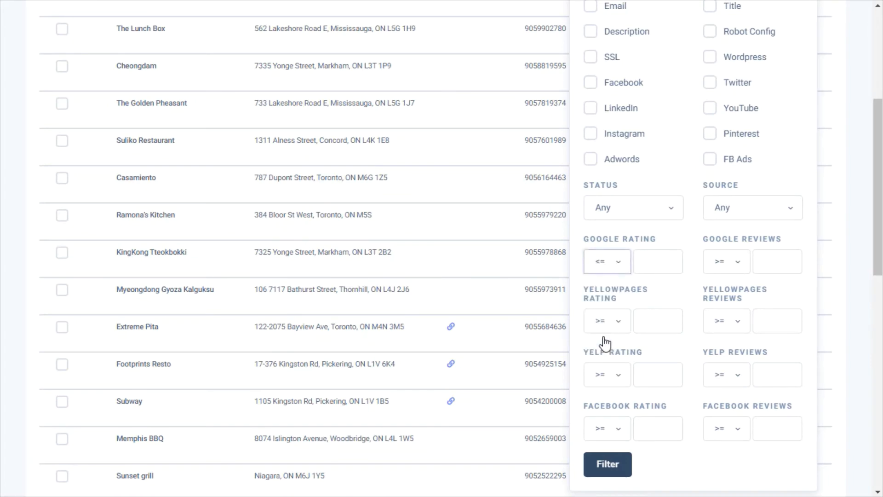
left_click(656, 262)
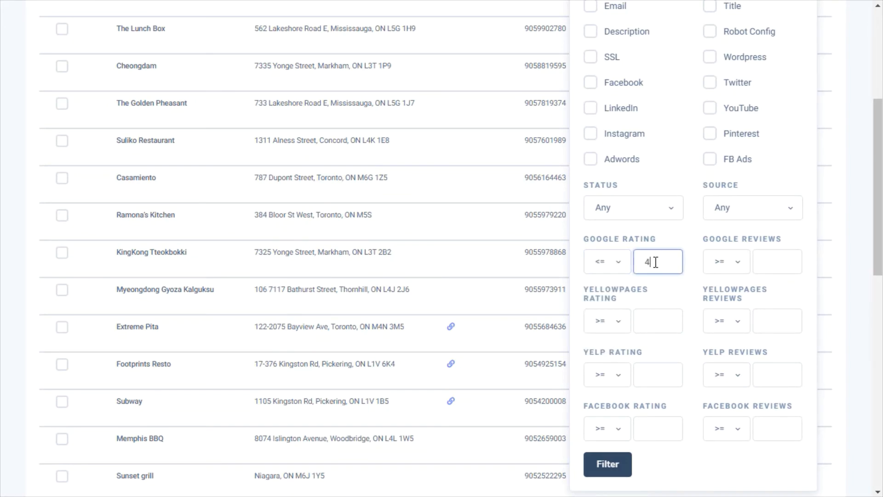
left_click(839, 318)
- Start contacting all leads with the No Website sequence and close the contact form without sending
left_click_drag(879, 256, 879, 468)
left_click(793, 405)
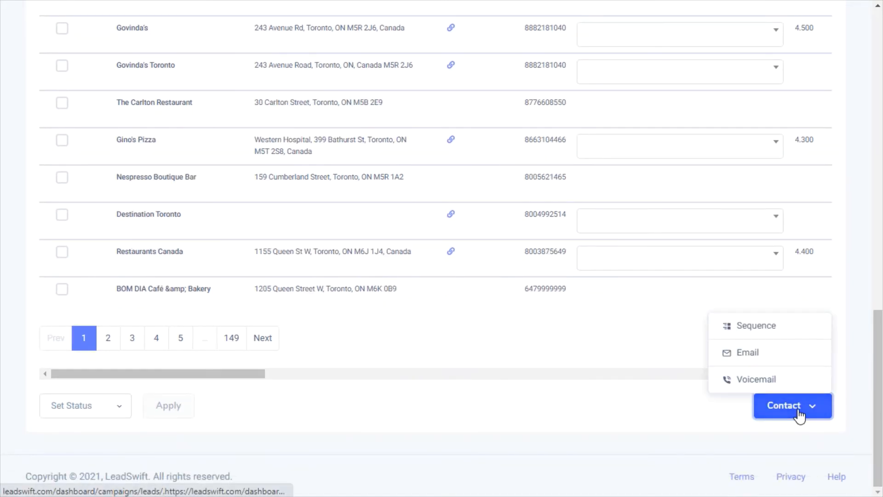
left_click(780, 337)
left_click(481, 268)
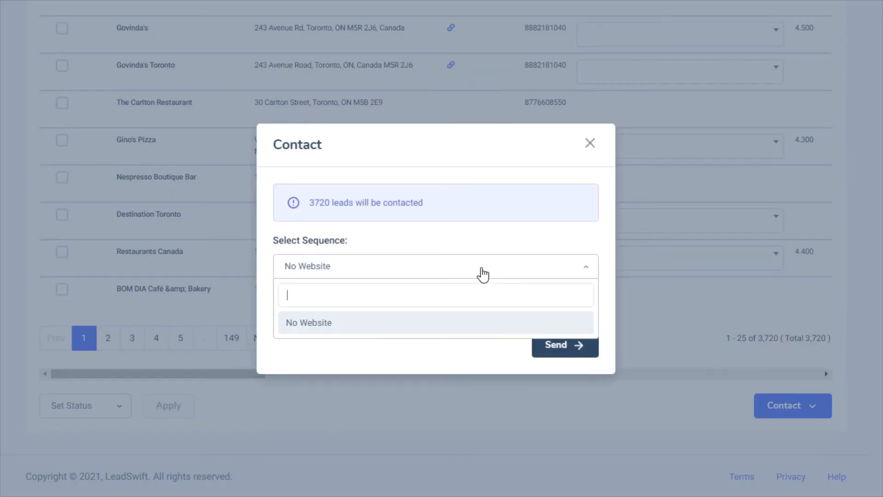
left_click(460, 328)
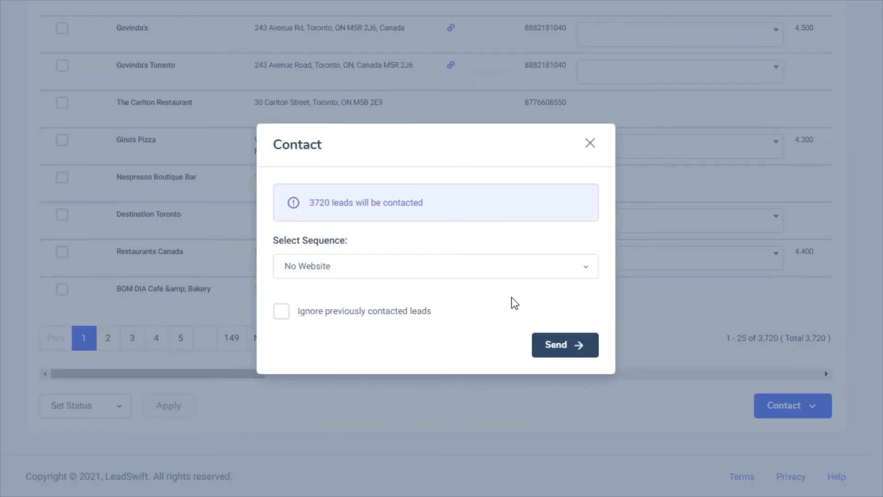
left_click(590, 144)
- Export the restaurant leads as a CSV file and open the downloaded file in Excel
left_click_drag(872, 400, 869, 83)
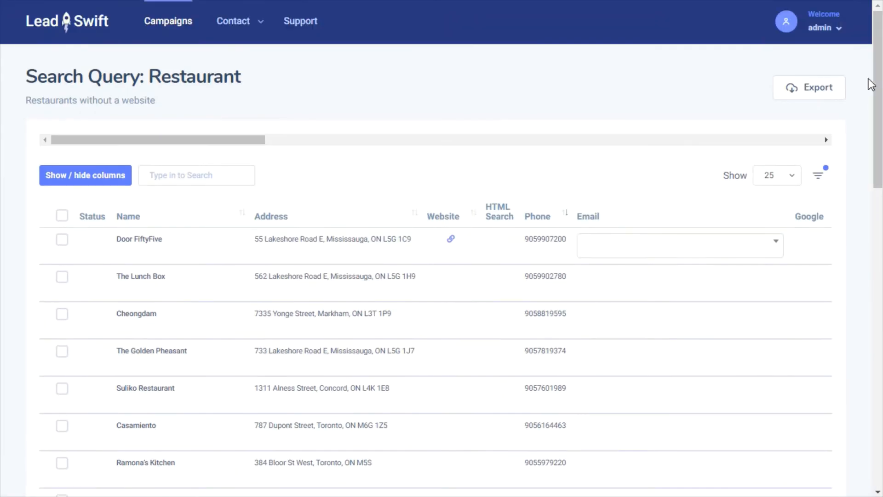
left_click(811, 87)
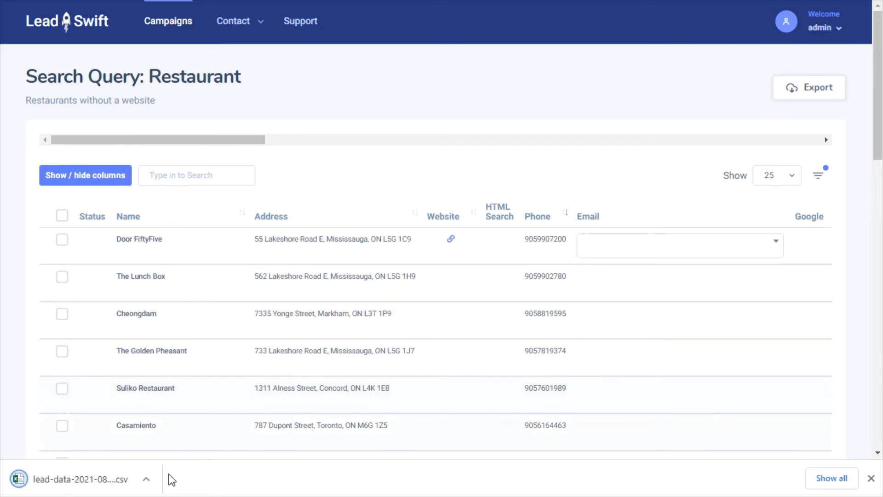
left_click(109, 495)
- Remove duplicate leads from the sheet based on the name and address columns
left_click_drag(92, 121, 128, 122)
left_click(285, 10)
left_click(527, 46)
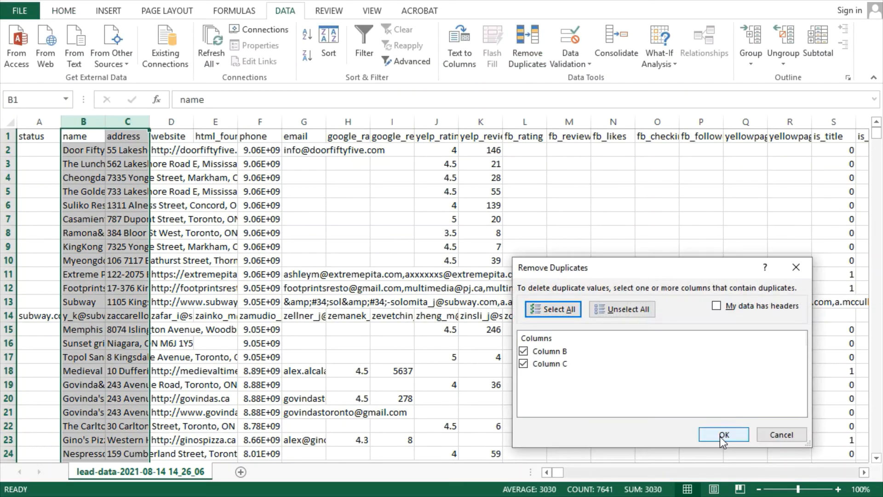
left_click(720, 438)
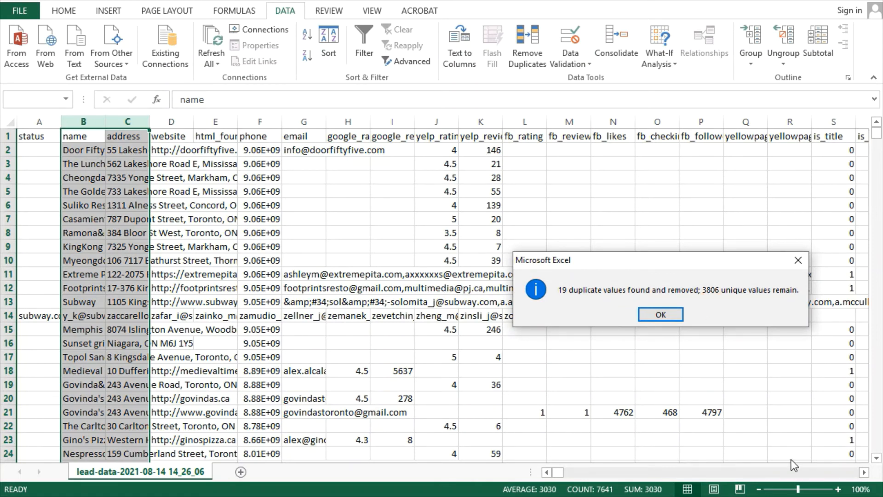
left_click(661, 315)
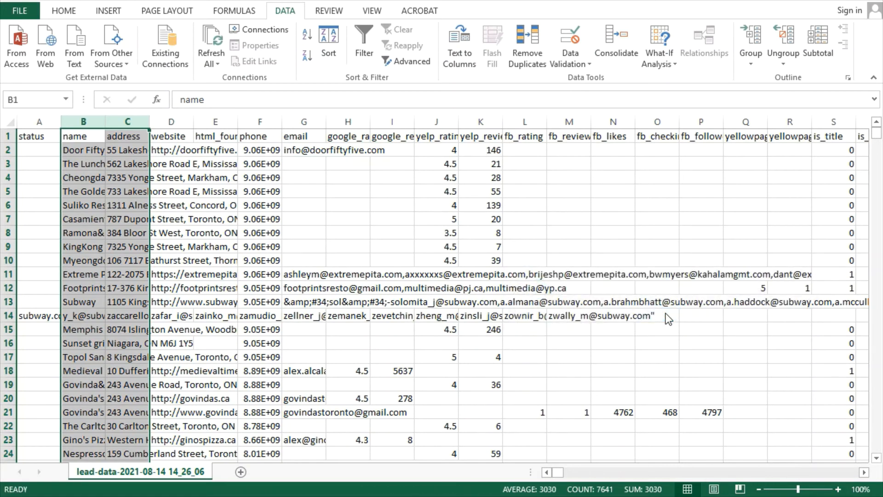
- Filter the email column to hide the leads with blank email values
left_click(347, 215)
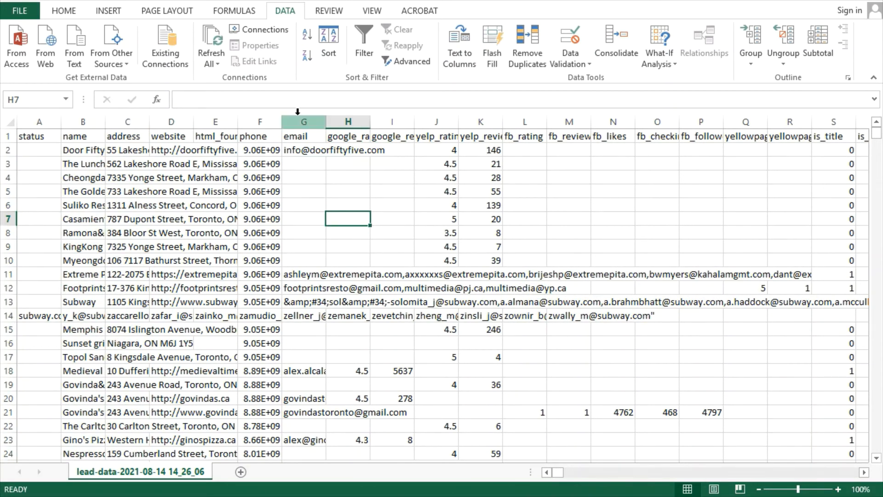
left_click(303, 122)
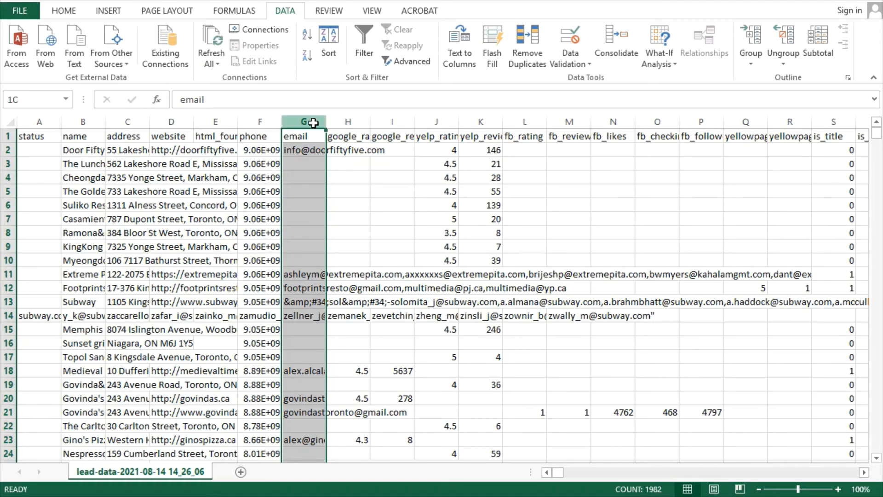
left_click(362, 64)
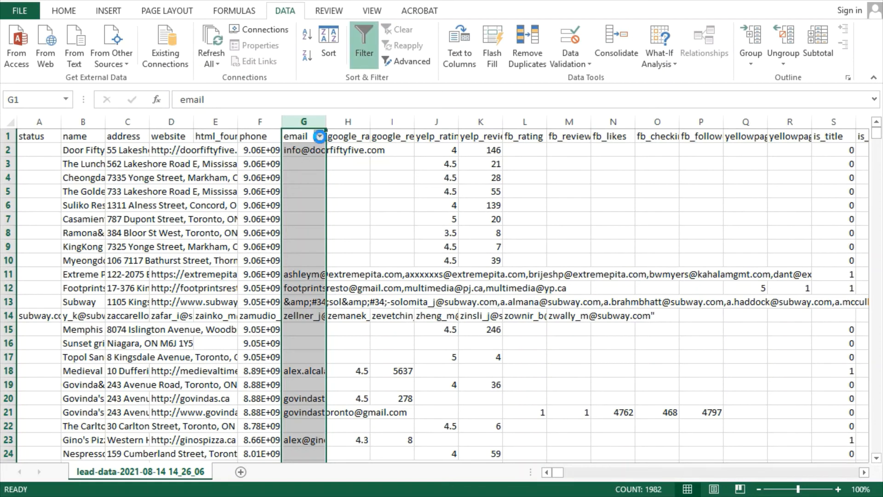
left_click(319, 136)
left_click_drag(318, 289, 317, 352)
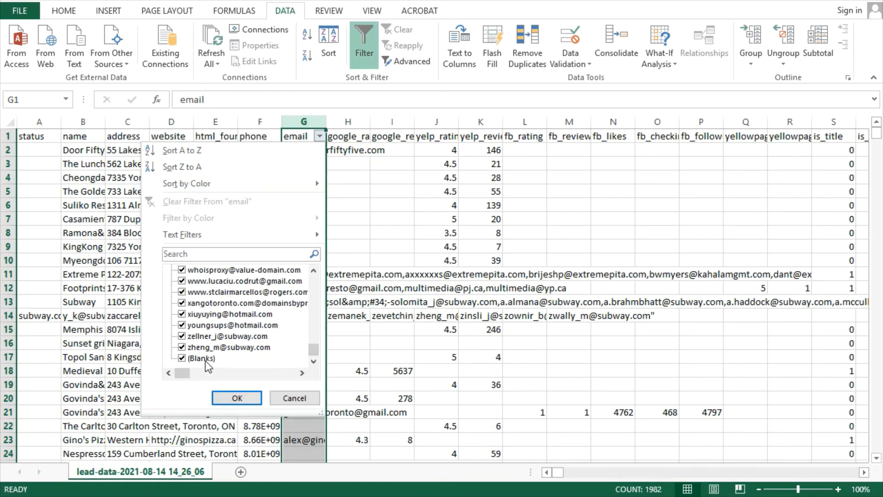
left_click(183, 364)
left_click(237, 398)
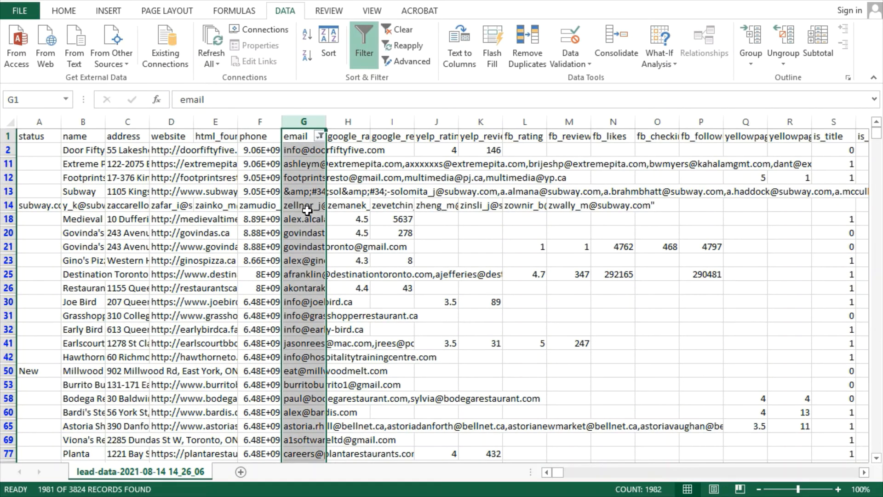
- Look through the filtered leads and their email addresses, and return to the start of the sheet
scroll(308, 211, "down", 5)
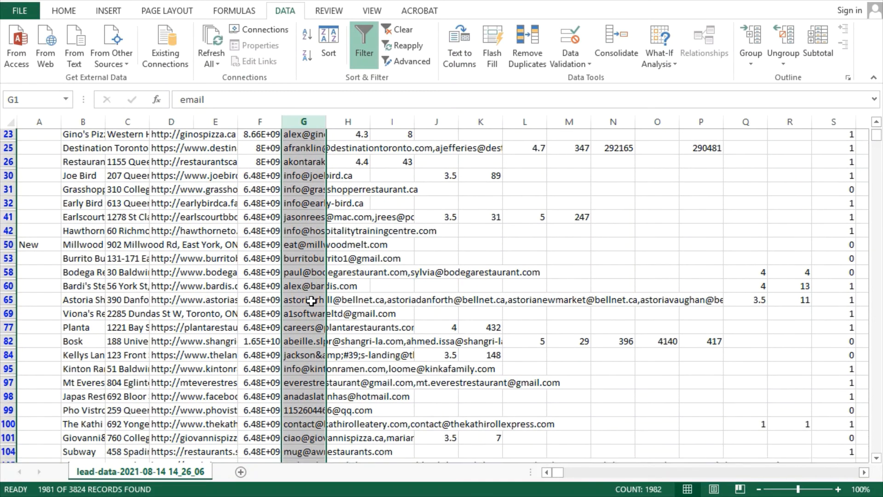
scroll(312, 196, "down", 1)
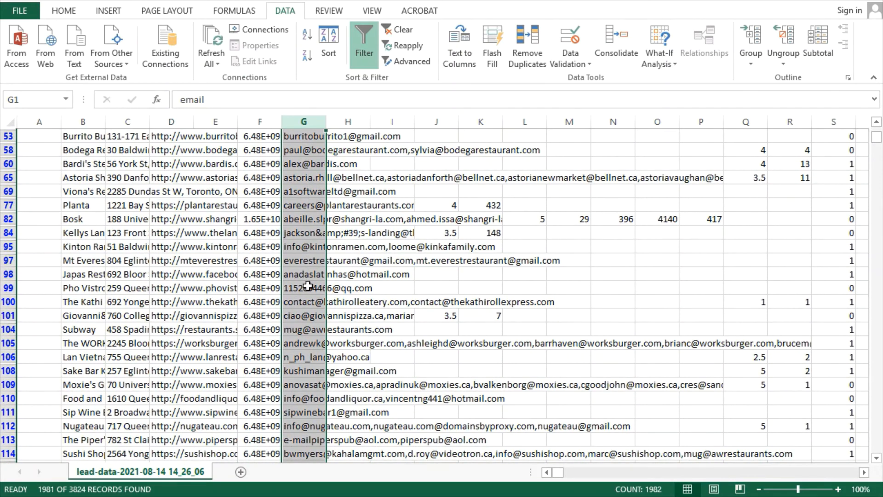
scroll(308, 304, "down", 1)
scroll(308, 307, "down", 5)
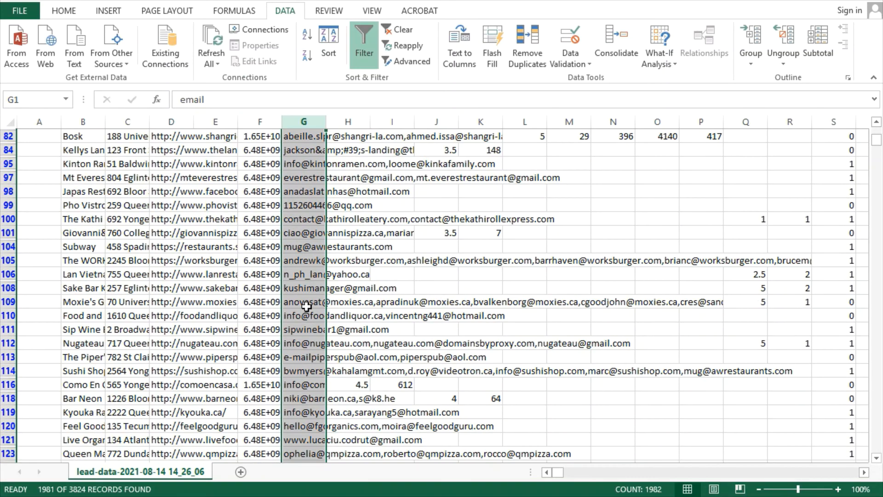
scroll(306, 306, "down", 5)
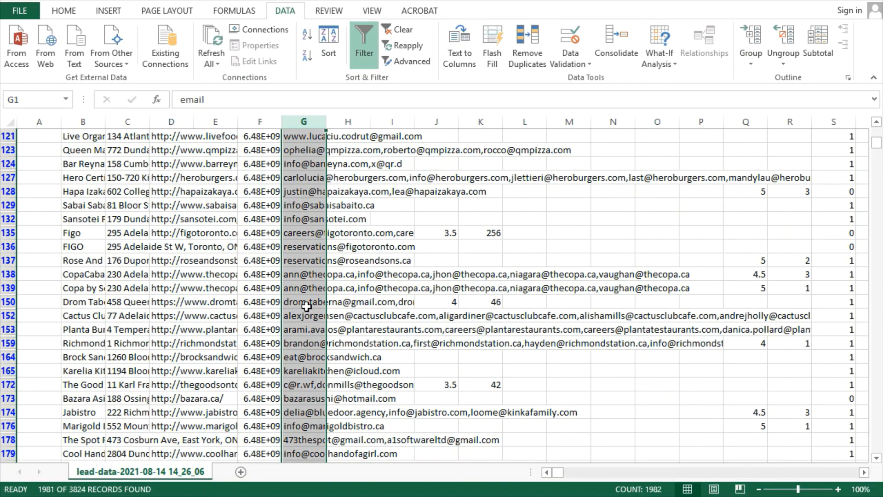
scroll(306, 306, "down", 3)
scroll(306, 306, "down", 7)
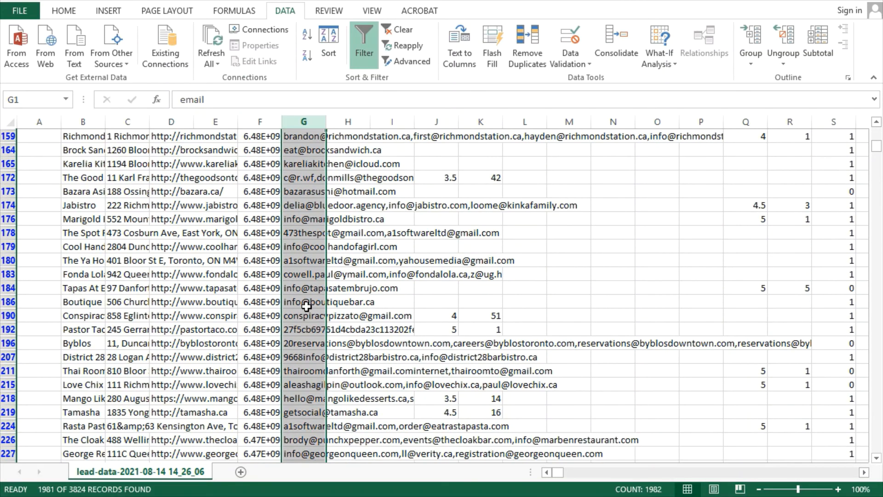
scroll(307, 306, "down", 2)
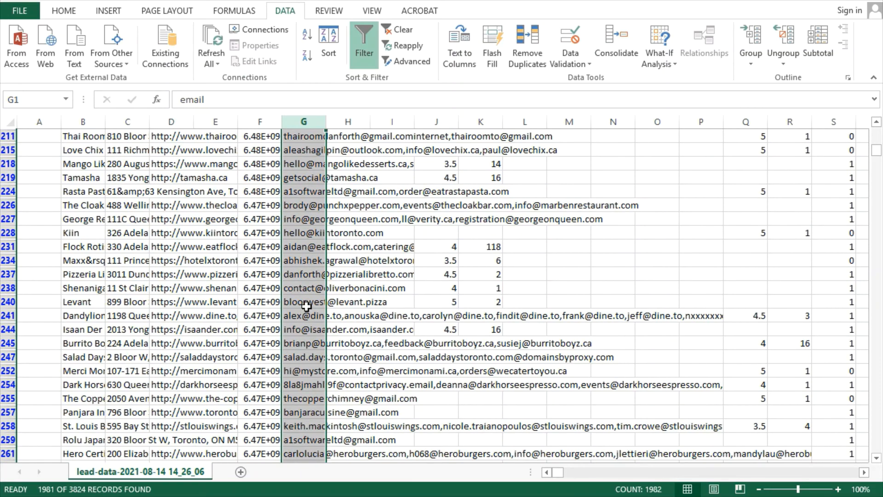
scroll(306, 306, "down", 15)
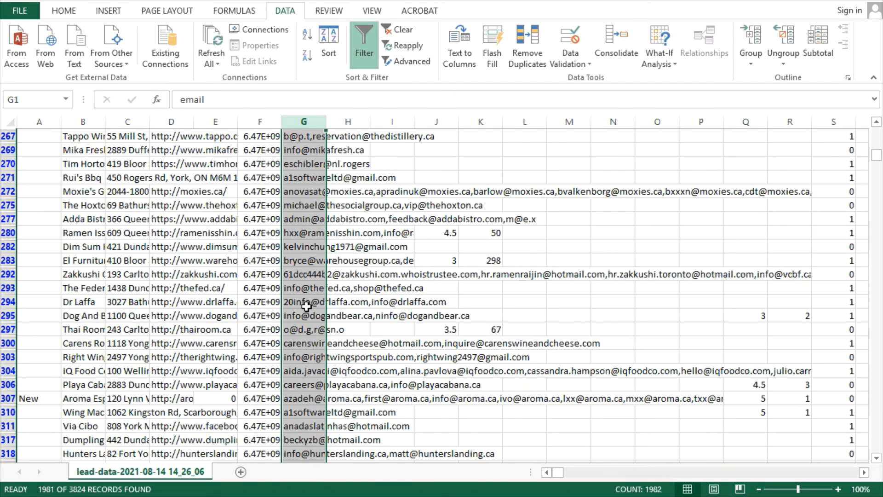
scroll(306, 306, "down", 6)
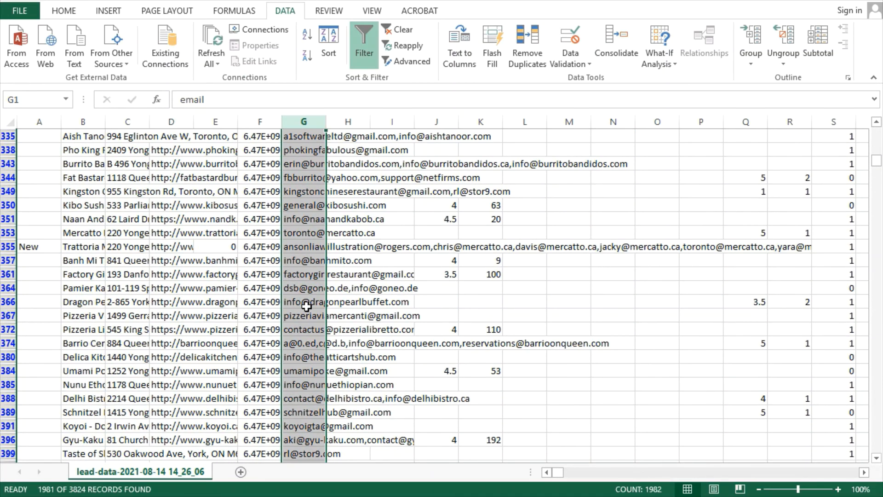
scroll(307, 306, "down", 4)
left_click_drag(876, 160, 877, 131)
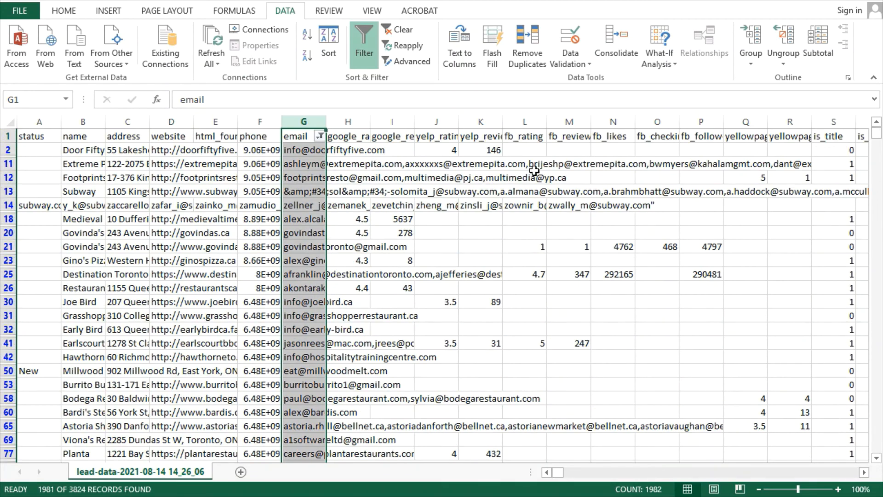
- Copy the filtered email column and paste it into the empty "new 1" document in the text editor
key("ctrl+c")
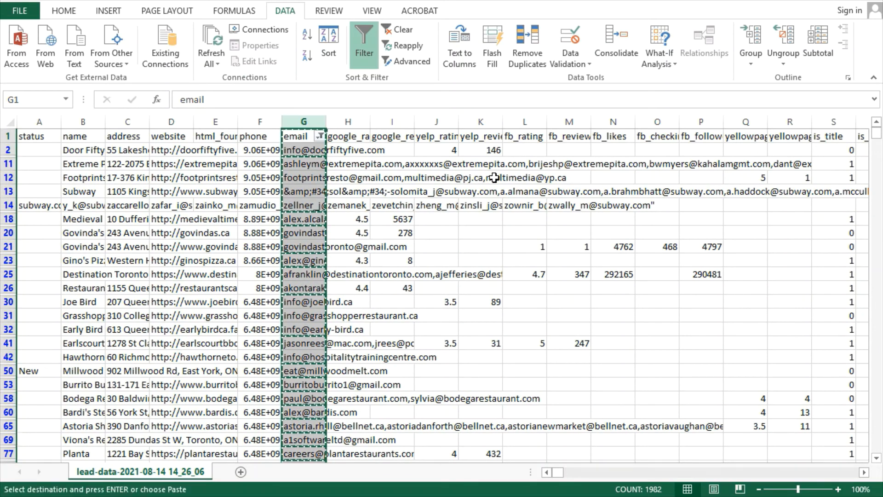
key("alt+Tab")
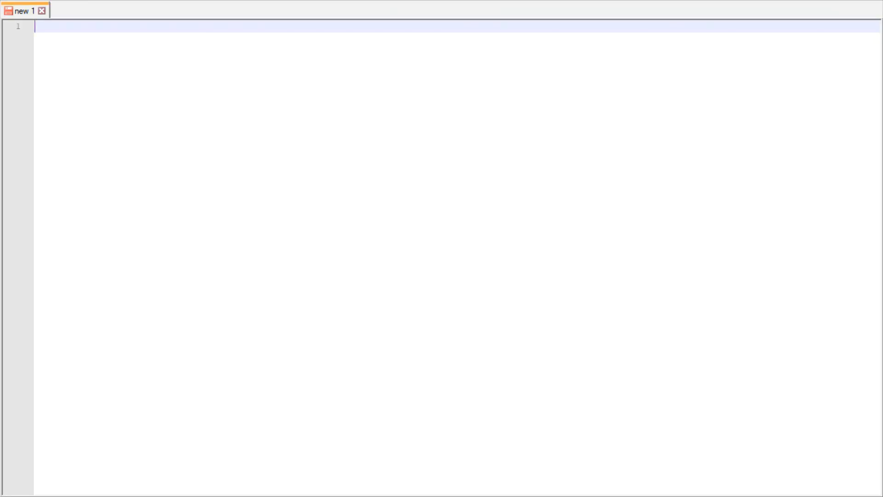
key("ctrl+v")
- Replace every comma in the email list with a line break (\r\n) and check the list's last lines
key("ctrl+h")
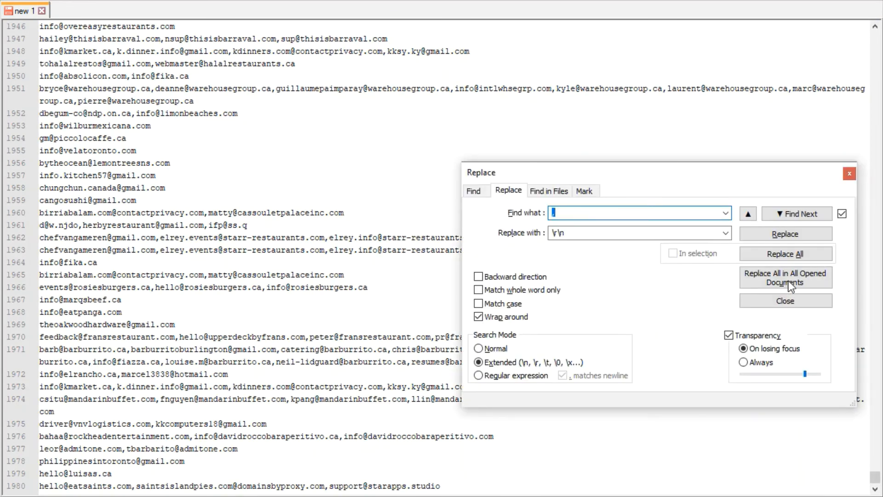
left_click(788, 254)
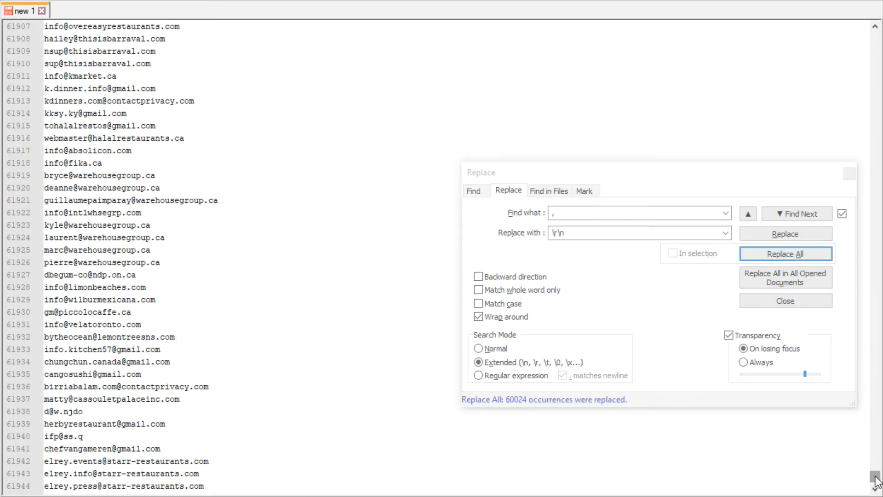
left_click(68, 484)
scroll(68, 484, "down", 20)
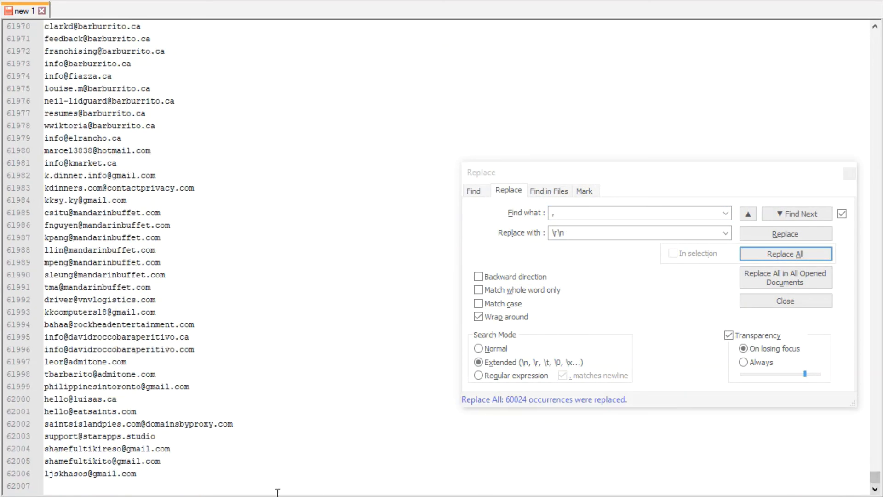
left_click(46, 474)
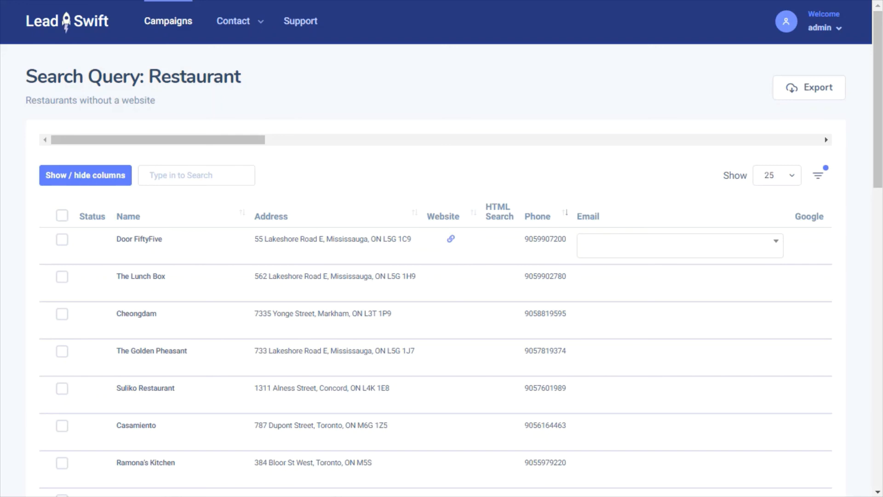
- In LeadSwift, open the column visibility options for the leads table and review the available data columns
left_click(97, 181)
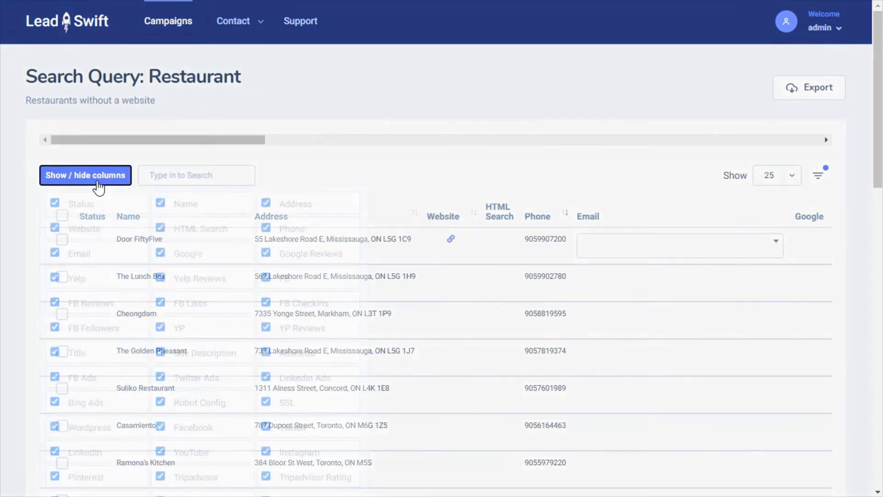
scroll(877, 235, "down", 4)
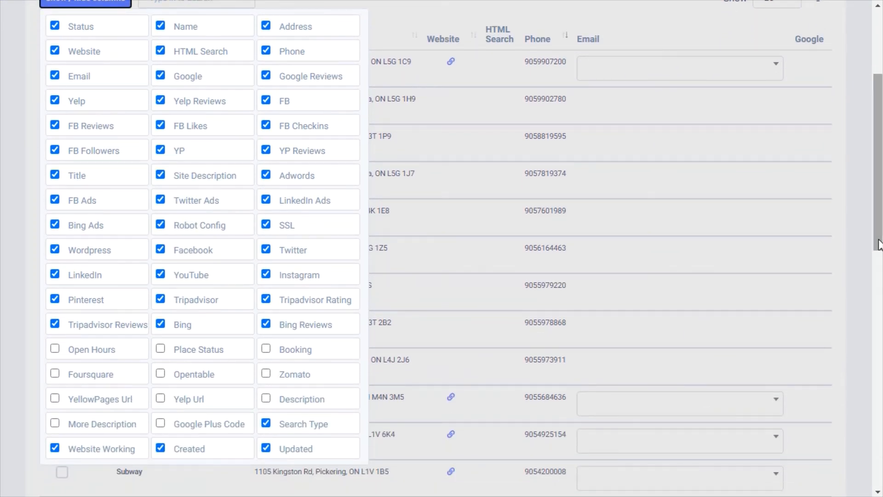
- Close the column visibility options and look through the restaurant leads from page 1 to page 4
left_click(782, 237)
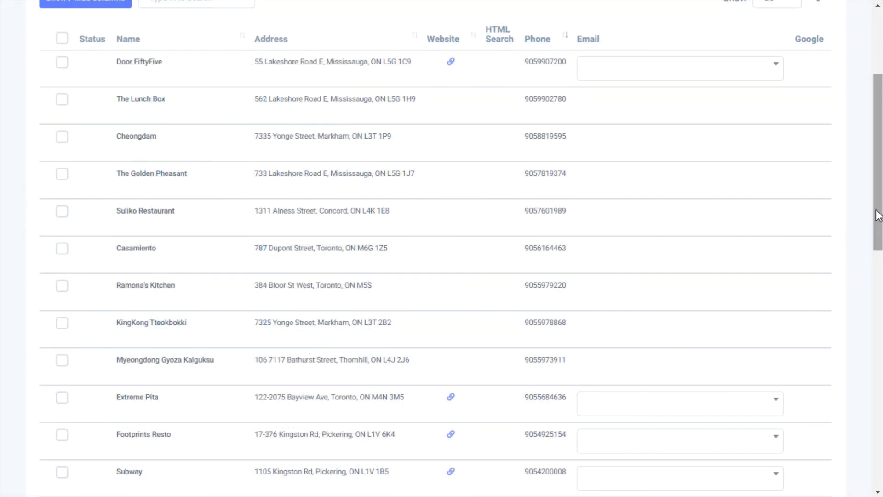
scroll(877, 231, "down", 1)
left_click_drag(877, 231, 874, 442)
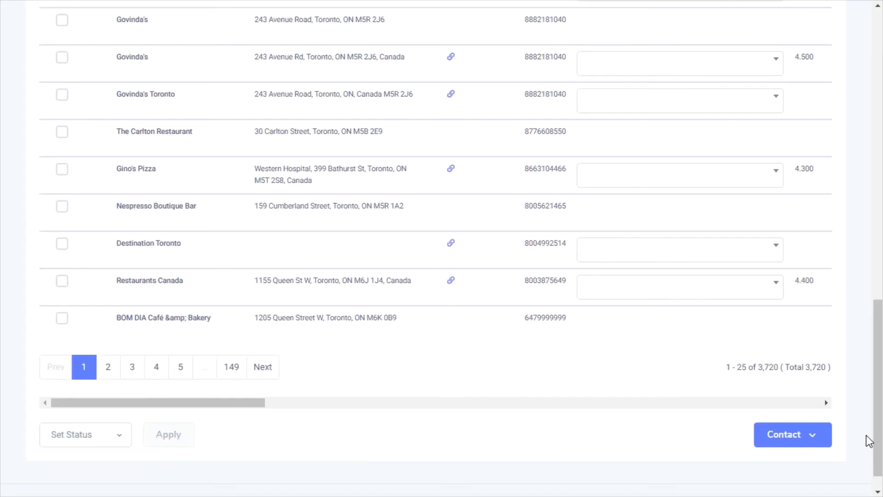
left_click(260, 371)
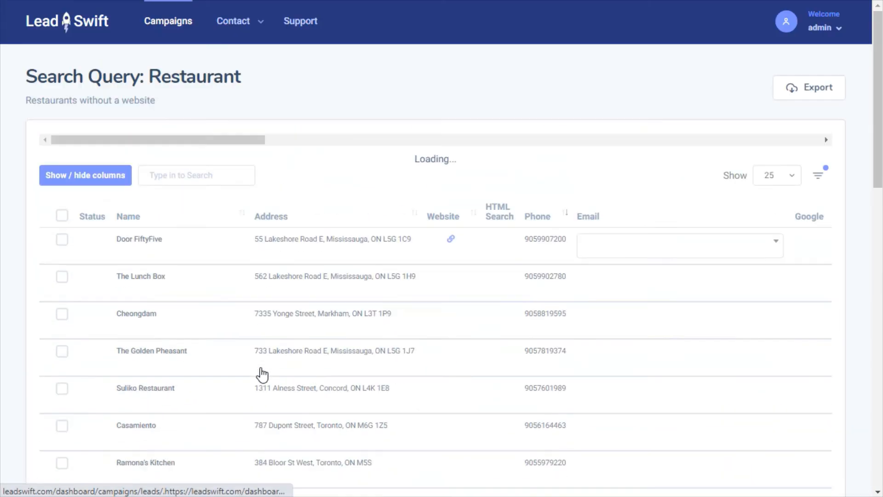
left_click_drag(868, 181, 869, 453)
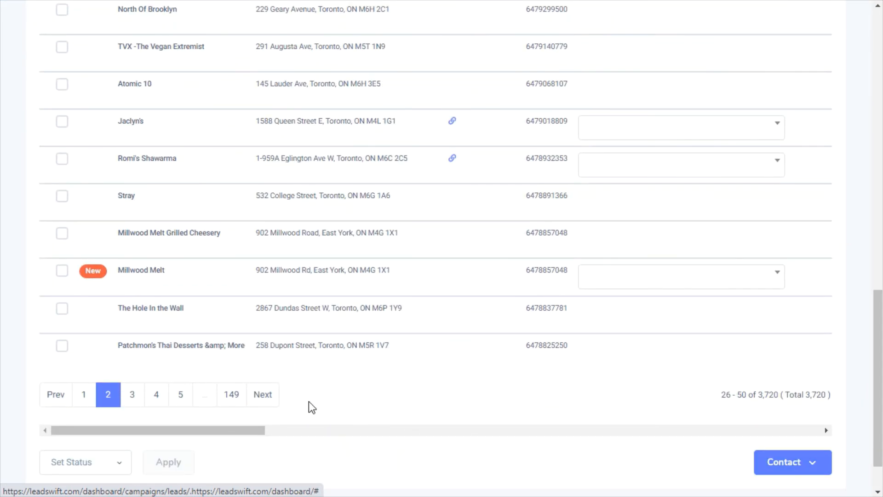
scroll(273, 403, "up", 3)
left_click_drag(877, 179, 874, 479)
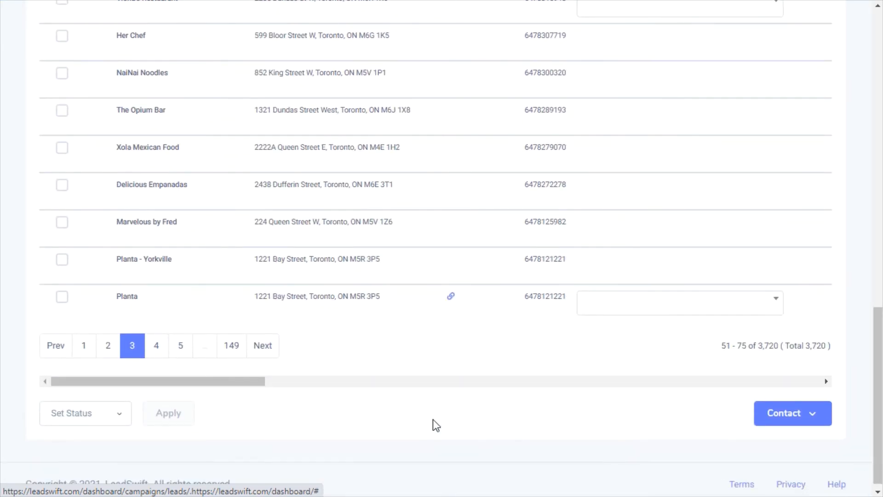
left_click(272, 353)
left_click_drag(877, 180, 878, 468)
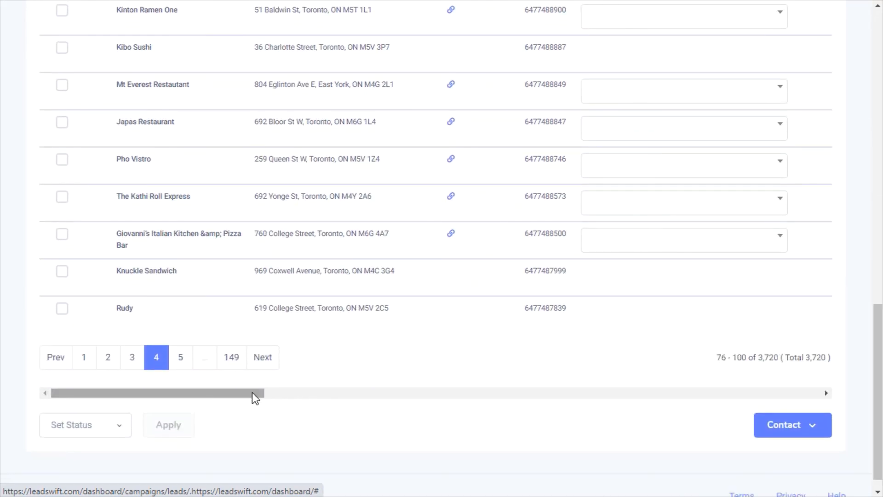
- Examine the remaining data columns of the page 4 leads through to the created and updated dates, and return to the first column
left_click_drag(252, 393, 725, 404)
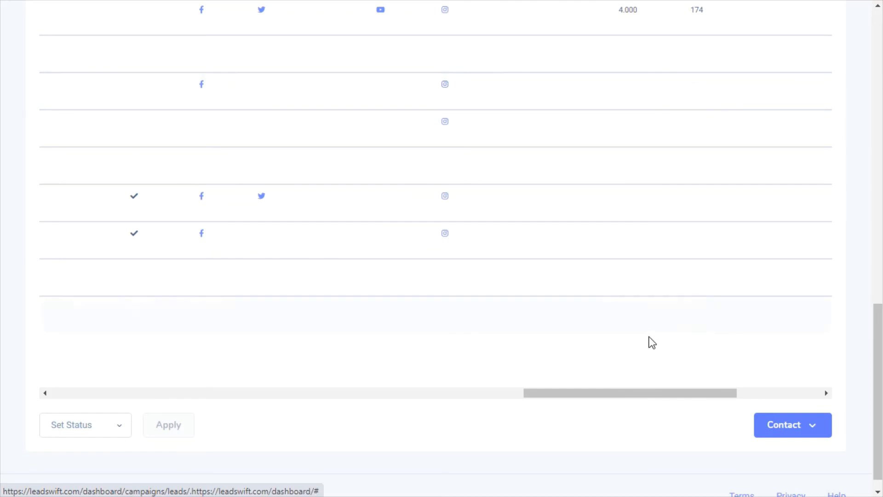
left_click_drag(656, 394, 756, 398)
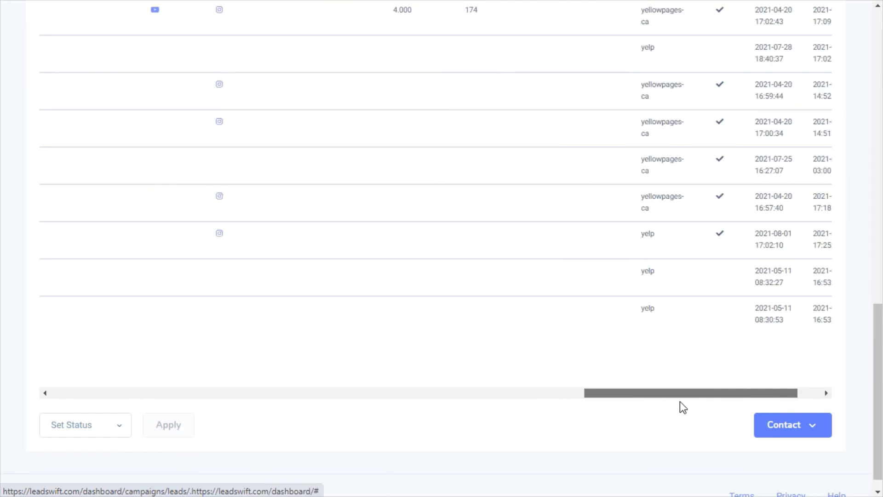
left_click_drag(680, 398, 165, 381)
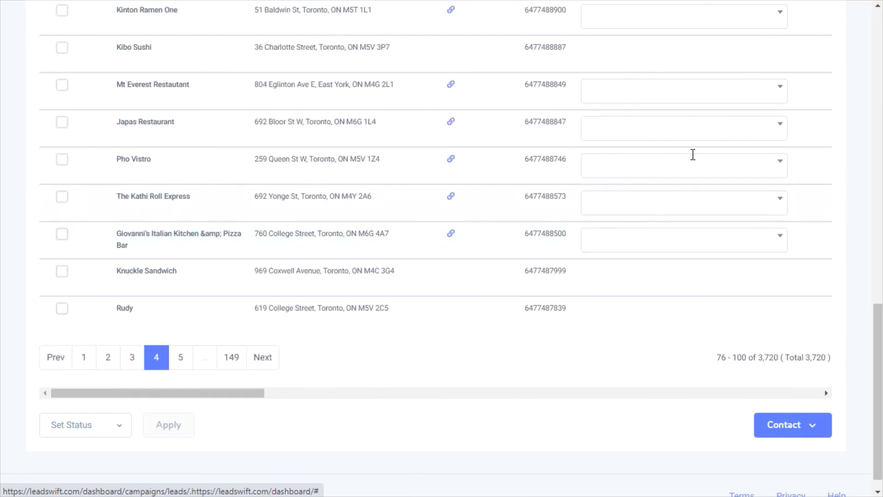
- Check the email addresses and sources listed for Mt Everest Restautant, Japas Restaurant, Pho Vistro and The Kathi Roll Express
left_click(758, 92)
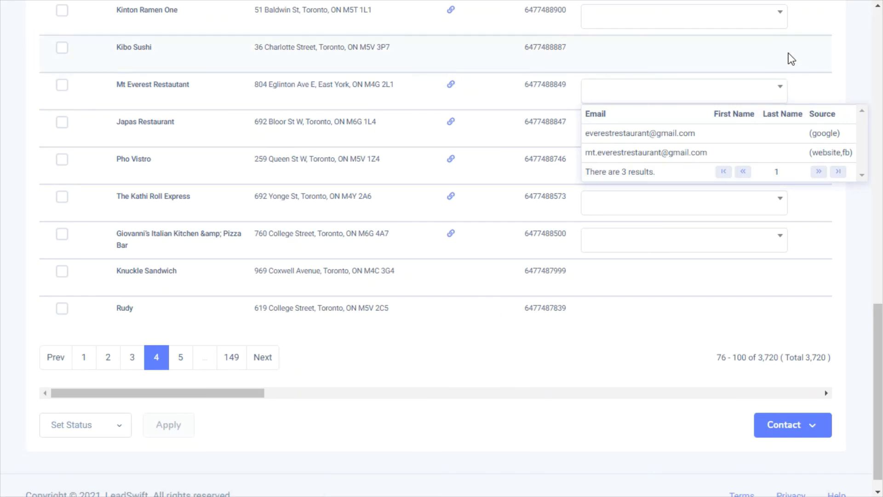
left_click(723, 122)
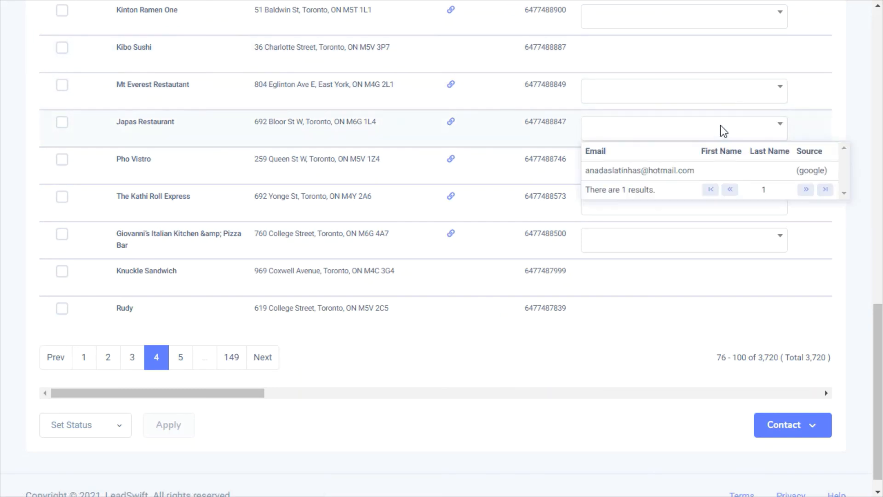
left_click(829, 114)
left_click(742, 170)
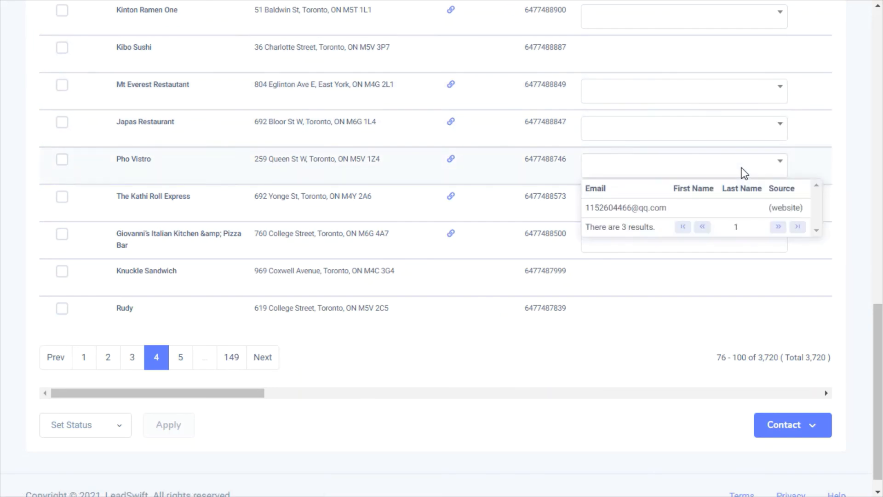
left_click(828, 158)
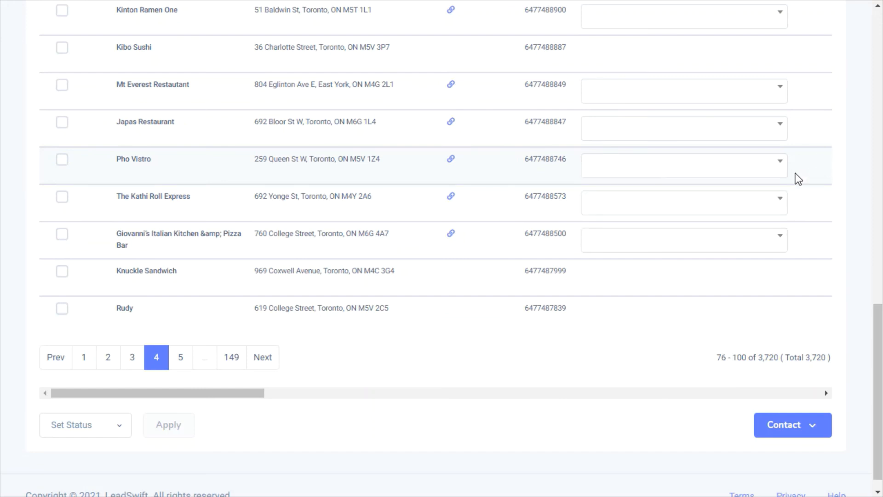
left_click(751, 204)
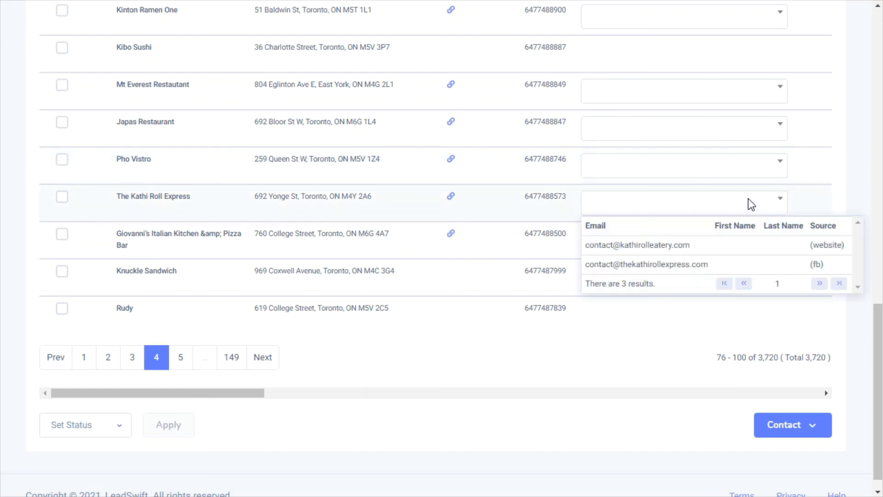
left_click(824, 187)
- Open the lead filters for the Restaurant search, review the available filter options, and close them without applying any
left_click_drag(881, 358, 881, 64)
left_click(821, 176)
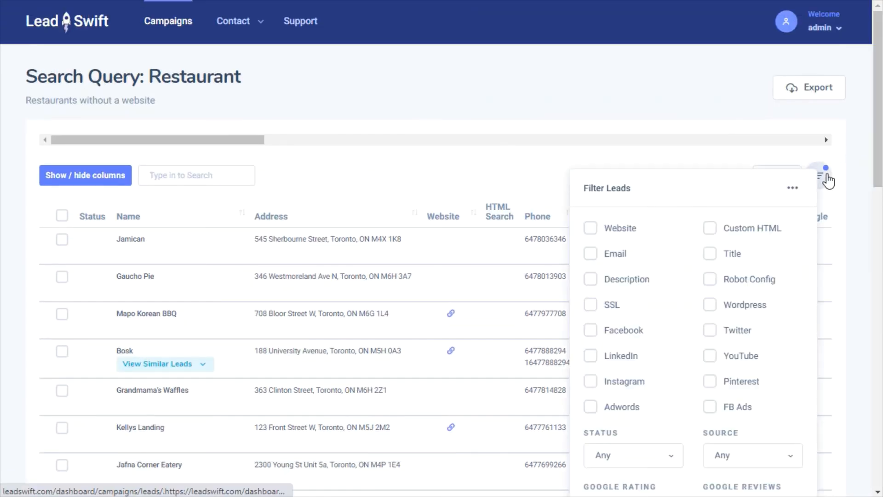
left_click_drag(877, 159, 880, 128)
left_click(859, 249)
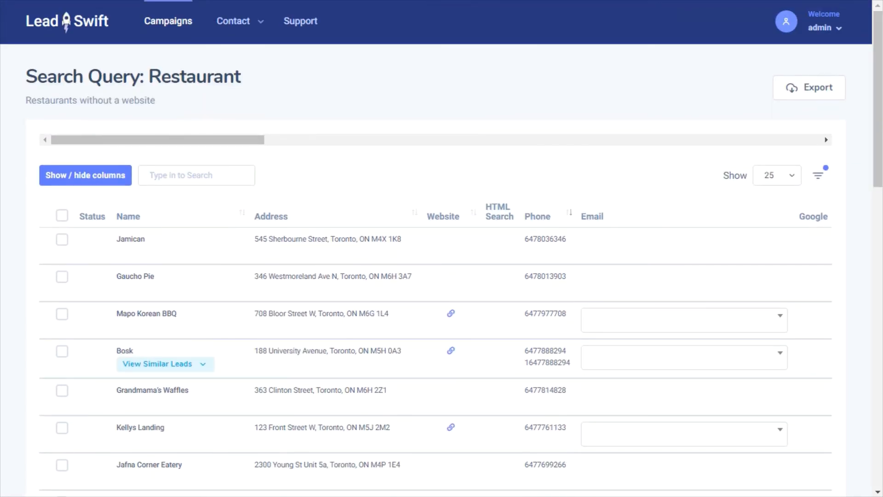